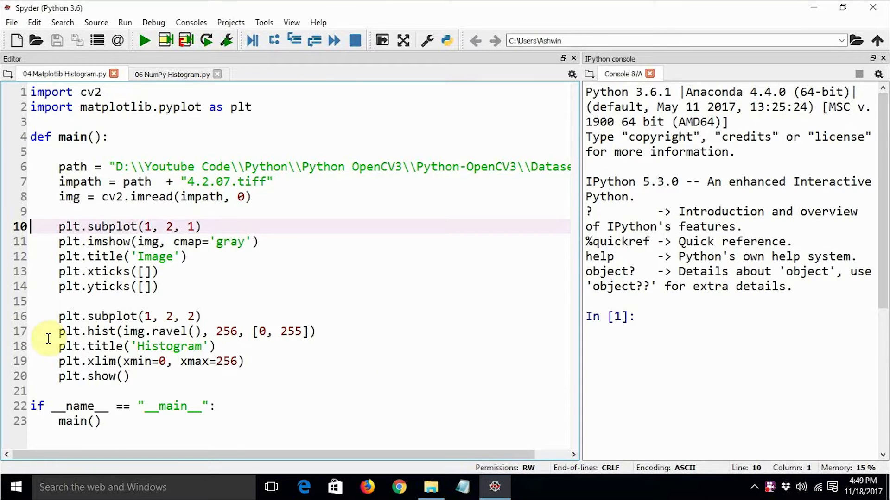
Compare the Matplotlib and NumPy histogram scripts, highlighting img.ravel() and plt.xlim.
{"action": "left_click_drag", "start_coordinate": [122, 332], "coordinate": [202, 332]}
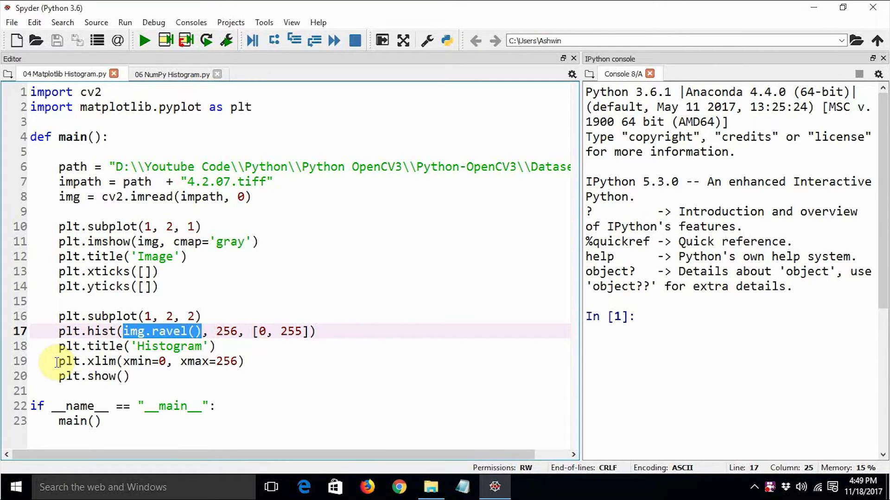
{"action": "left_click_drag", "start_coordinate": [57, 362], "coordinate": [116, 362]}
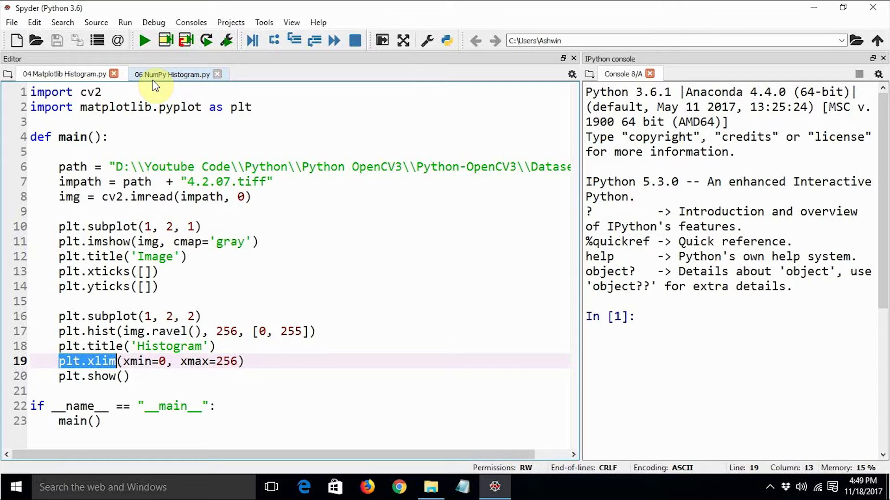
{"action": "left_click", "coordinate": [154, 74]}
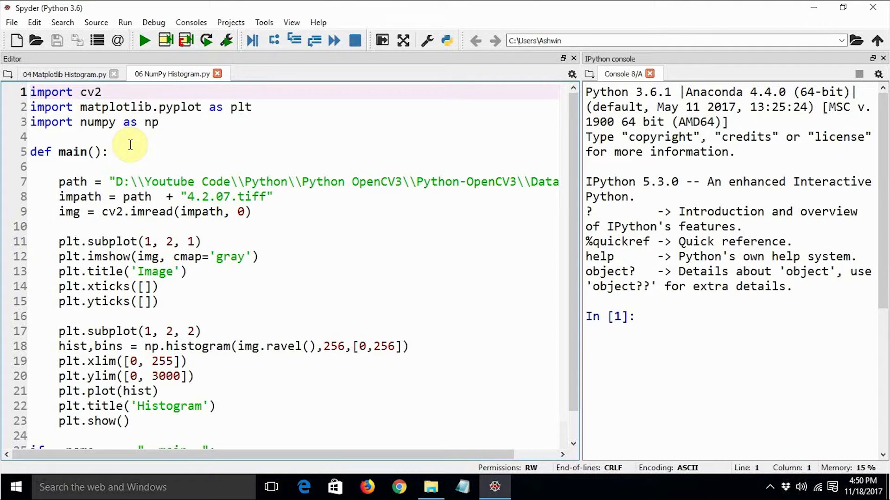
{"action": "scroll", "coordinate": [150, 250], "scroll_direction": "down", "scroll_amount": 1}
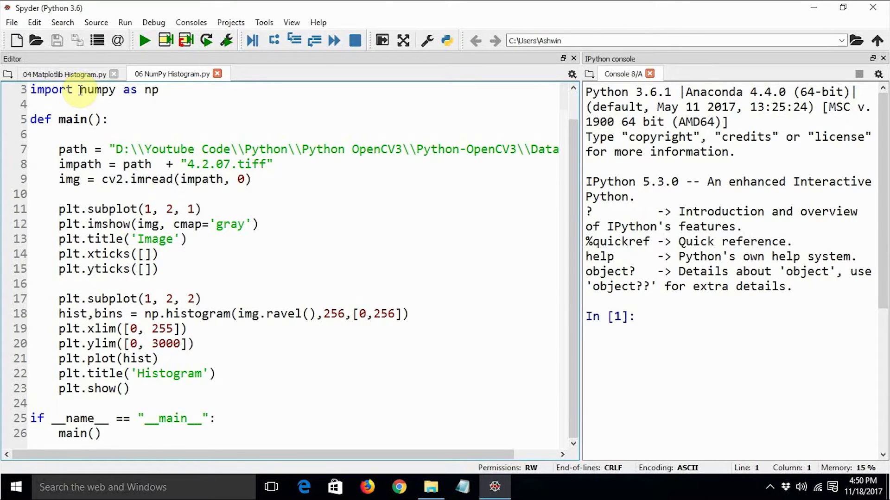
{"action": "left_click", "coordinate": [60, 75]}
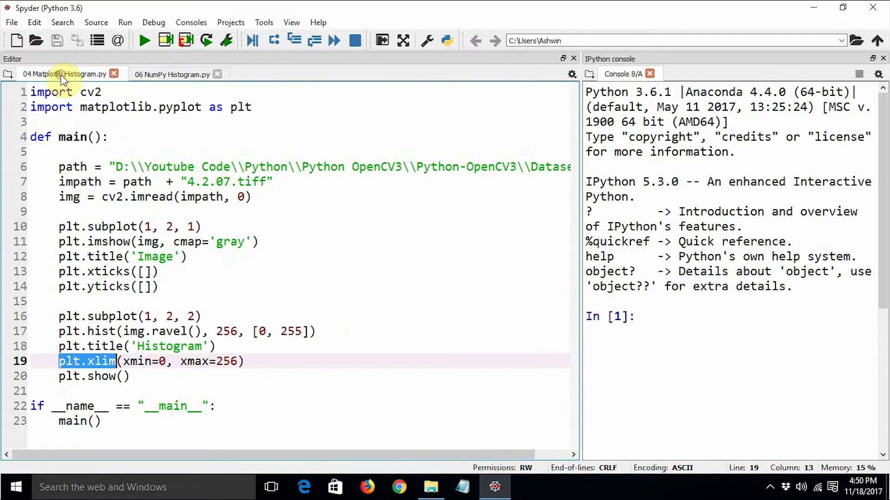
{"action": "left_click", "coordinate": [154, 75]}
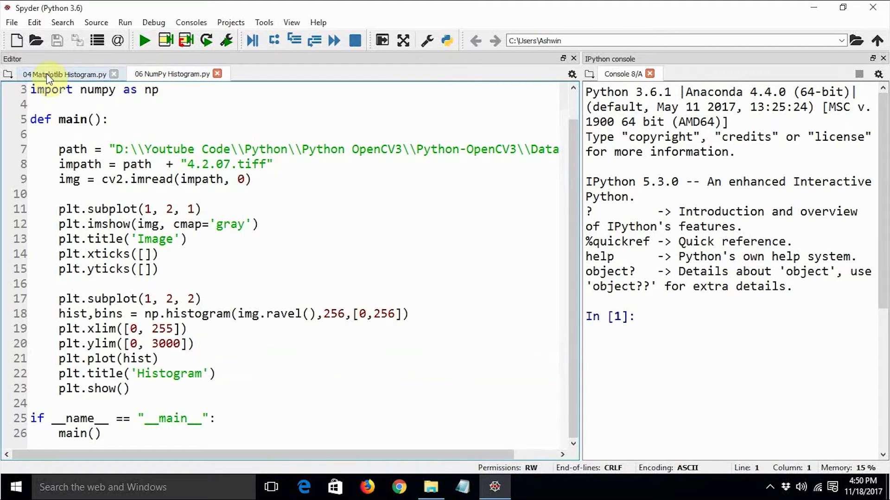
{"action": "left_click", "coordinate": [47, 72]}
{"action": "left_click", "coordinate": [144, 74]}
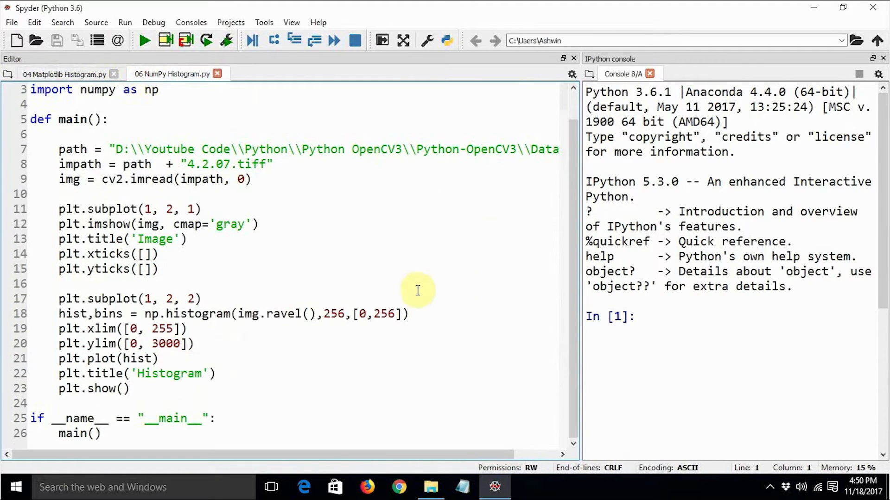
Change the np.histogram range end to 255 and space out 'hist, bins'.
{"action": "left_click", "coordinate": [390, 314]}
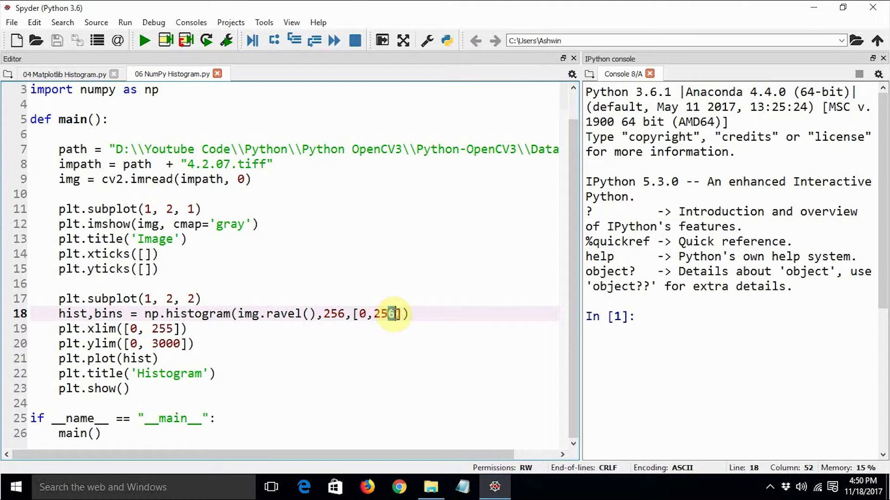
{"action": "key", "text": "BackSpace"}
{"action": "type", "text": "5"}
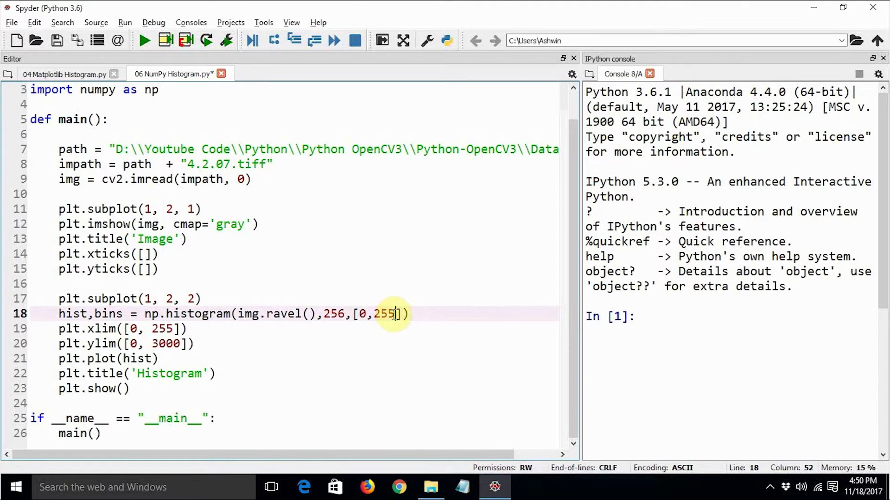
{"action": "left_click", "coordinate": [70, 75]}
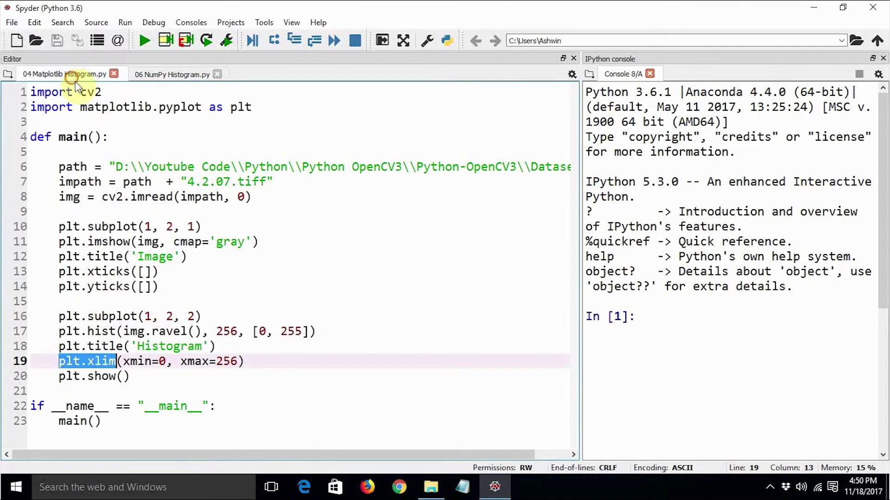
{"action": "left_click", "coordinate": [58, 331]}
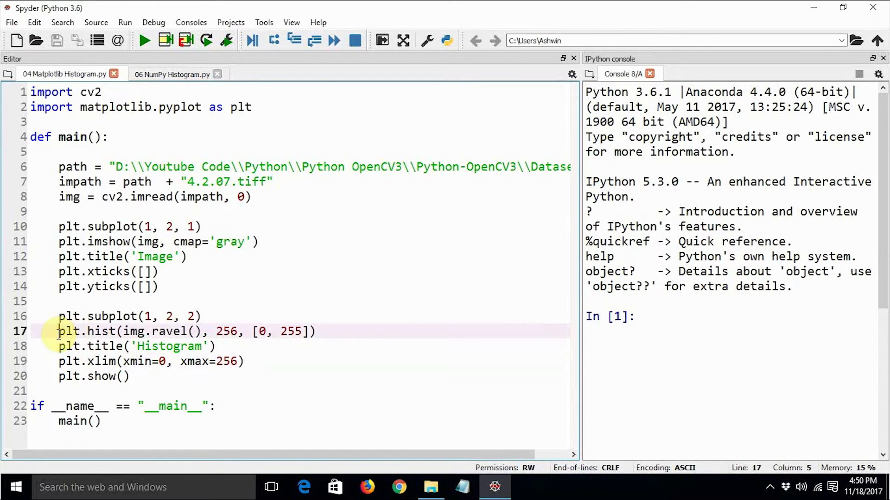
{"action": "left_click_drag", "start_coordinate": [59, 332], "coordinate": [327, 331]}
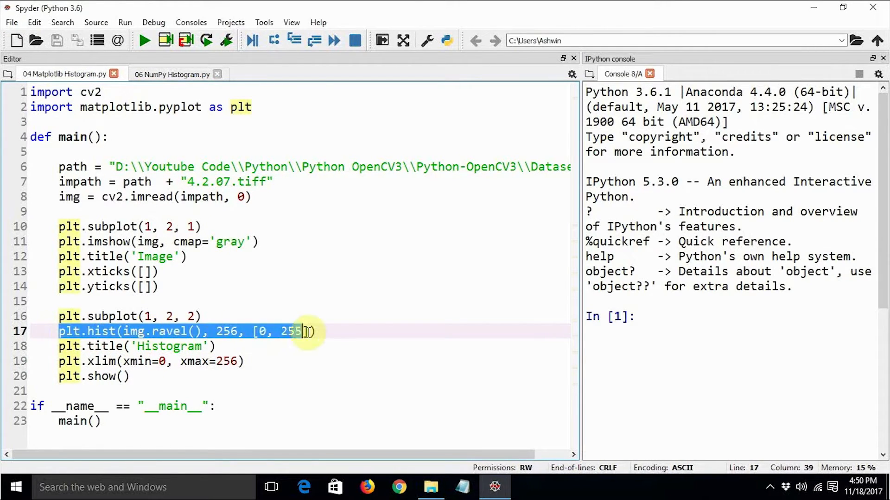
{"action": "left_click", "coordinate": [358, 347]}
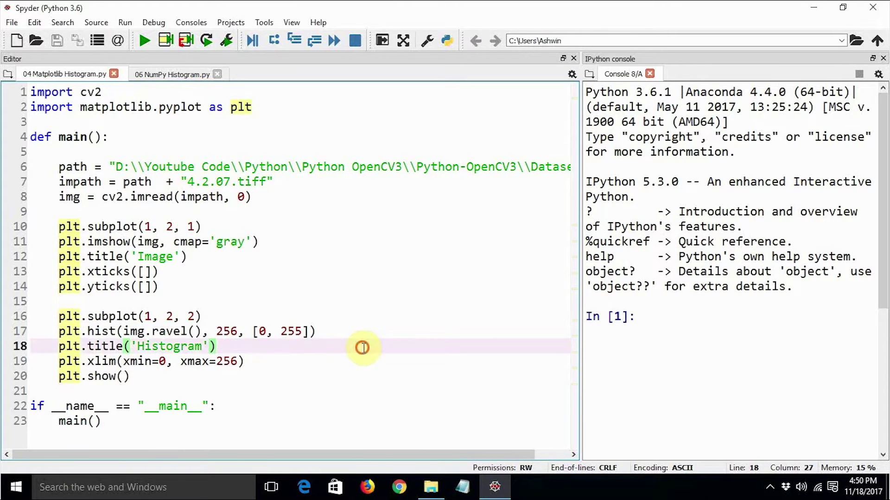
{"action": "left_click", "coordinate": [158, 75]}
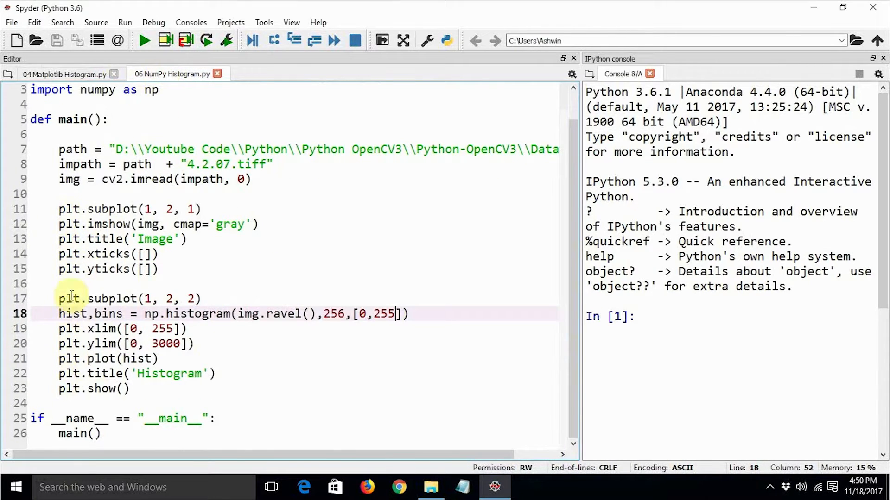
{"action": "left_click", "coordinate": [91, 313]}
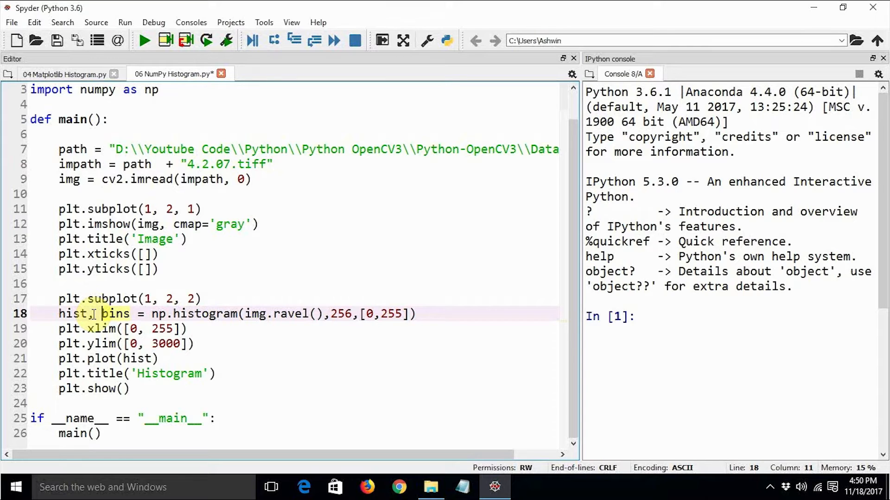
Save the script and tidy the np.histogram call with spaces before 256 and the [0,255] range.
{"action": "key", "text": "ctrl+s"}
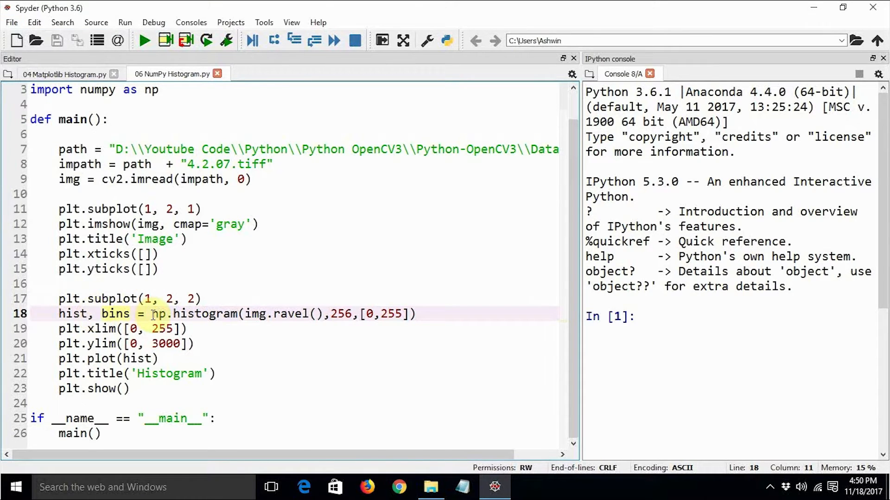
{"action": "left_click_drag", "start_coordinate": [153, 315], "coordinate": [239, 317]}
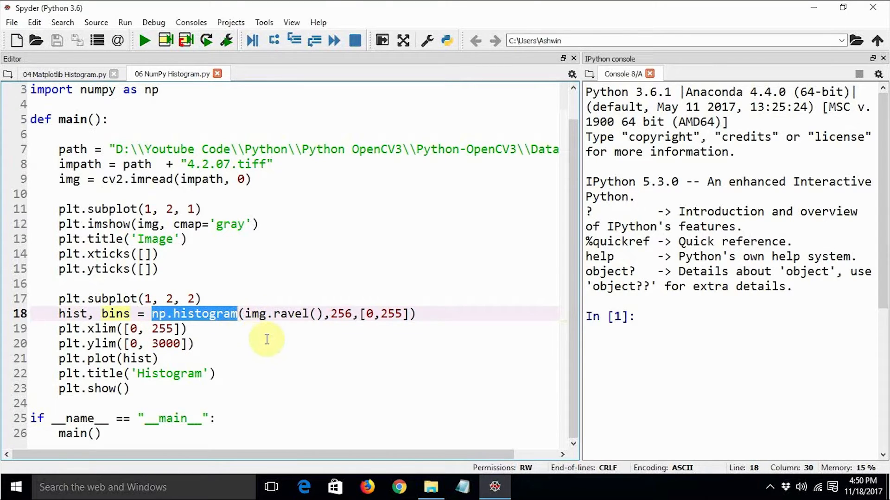
{"action": "left_click", "coordinate": [264, 336]}
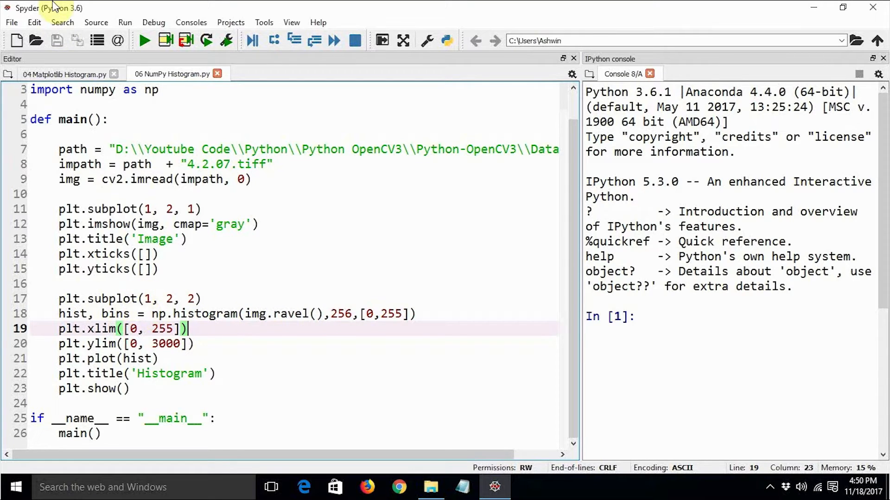
{"action": "left_click", "coordinate": [64, 74]}
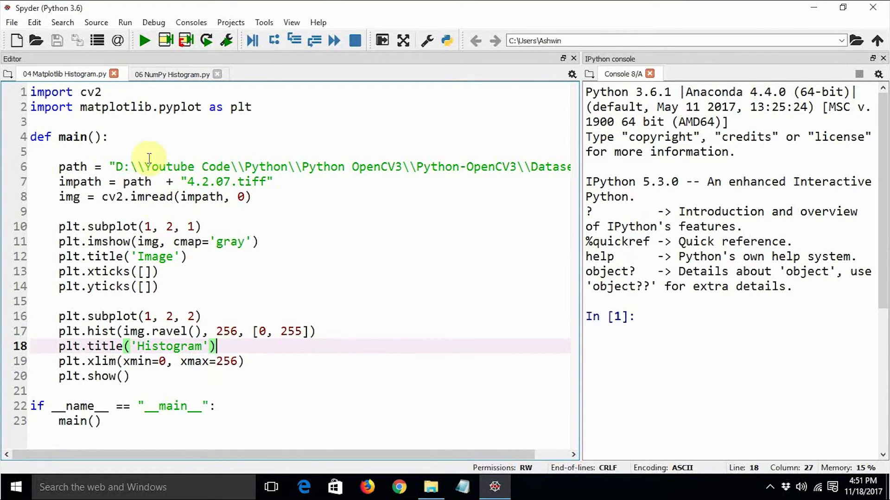
{"action": "left_click", "coordinate": [166, 73]}
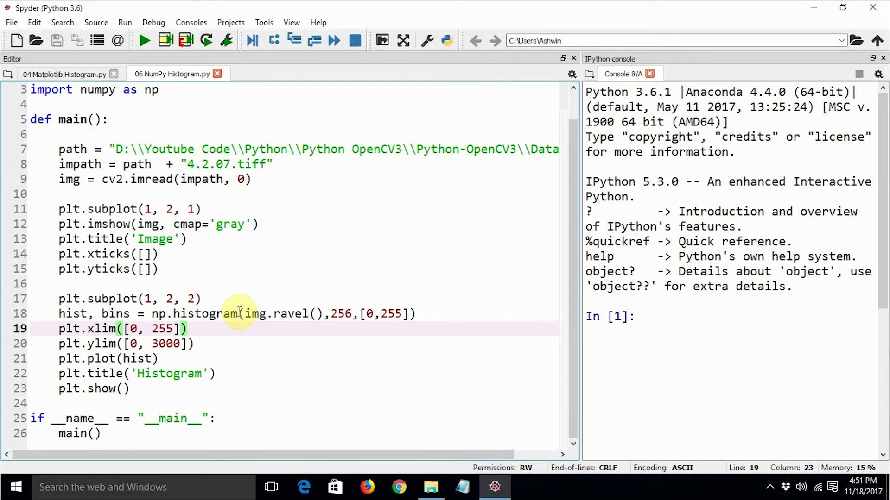
{"action": "left_click_drag", "start_coordinate": [244, 314], "coordinate": [323, 314]}
{"action": "left_click", "coordinate": [304, 338]}
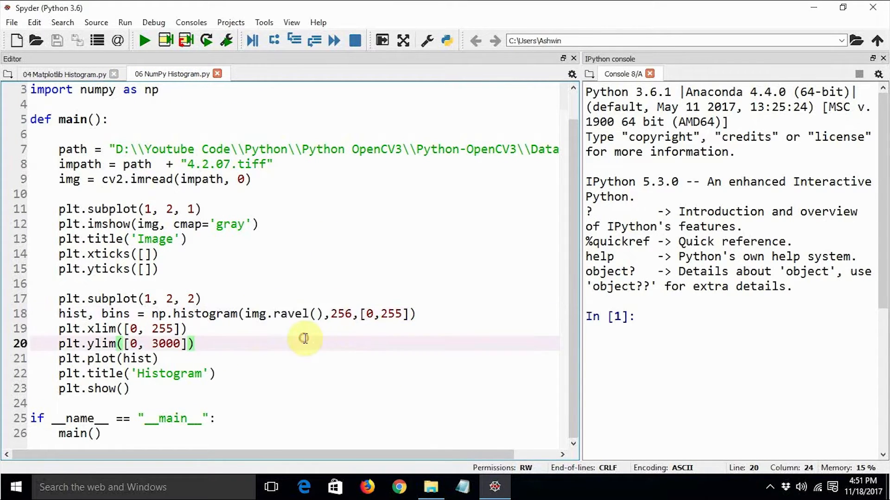
{"action": "left_click", "coordinate": [328, 314]}
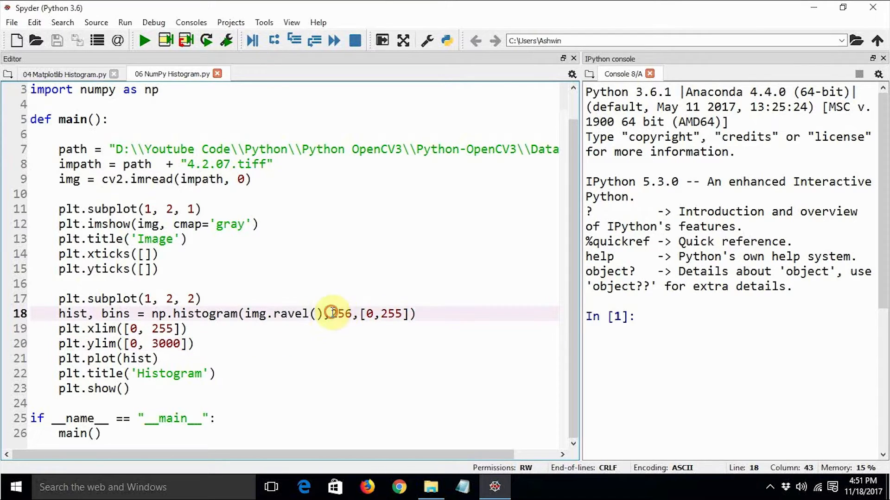
{"action": "left_click", "coordinate": [360, 313]}
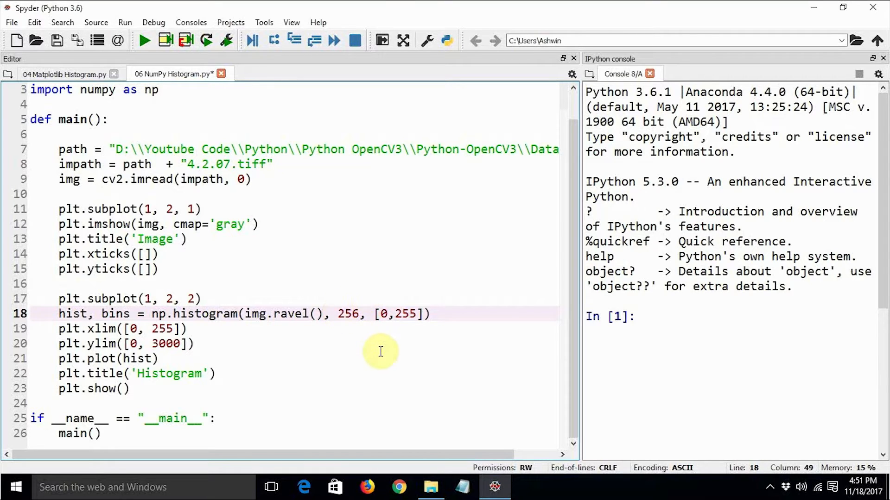
Review the xlim [0,255], ylim [0,3000], plt.plot(hist) and title lines.
{"action": "left_click_drag", "start_coordinate": [374, 313], "coordinate": [419, 313]}
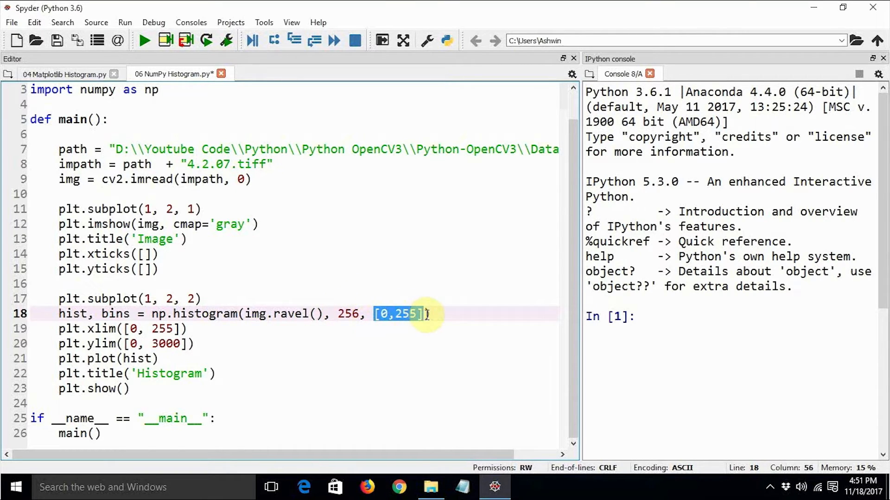
{"action": "left_click", "coordinate": [423, 358]}
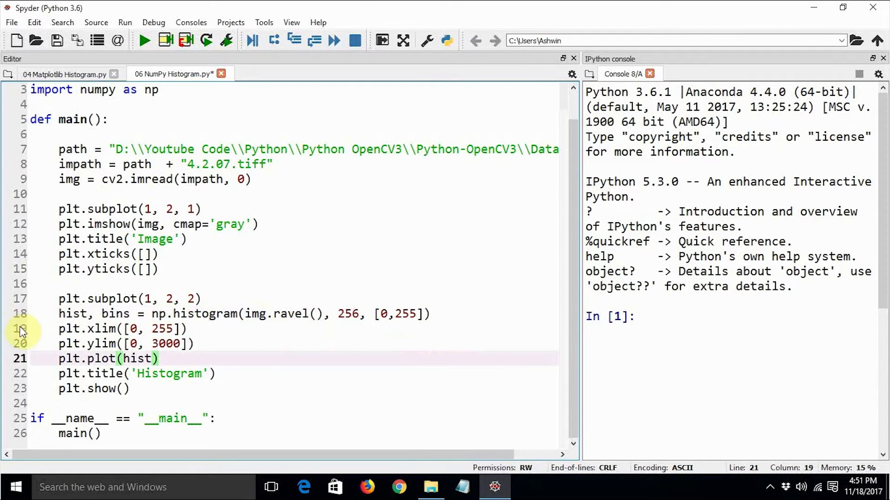
{"action": "mouse_move", "coordinate": [25, 329]}
{"action": "left_mouse_down"}
{"action": "mouse_move", "coordinate": [184, 346]}
{"action": "mouse_move", "coordinate": [233, 335]}
{"action": "left_mouse_up"}
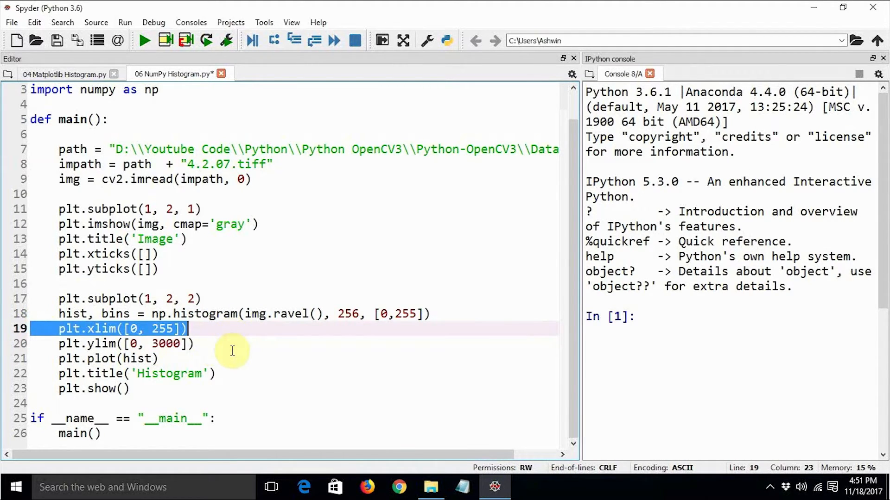
{"action": "left_click", "coordinate": [233, 351]}
{"action": "left_click", "coordinate": [29, 344]}
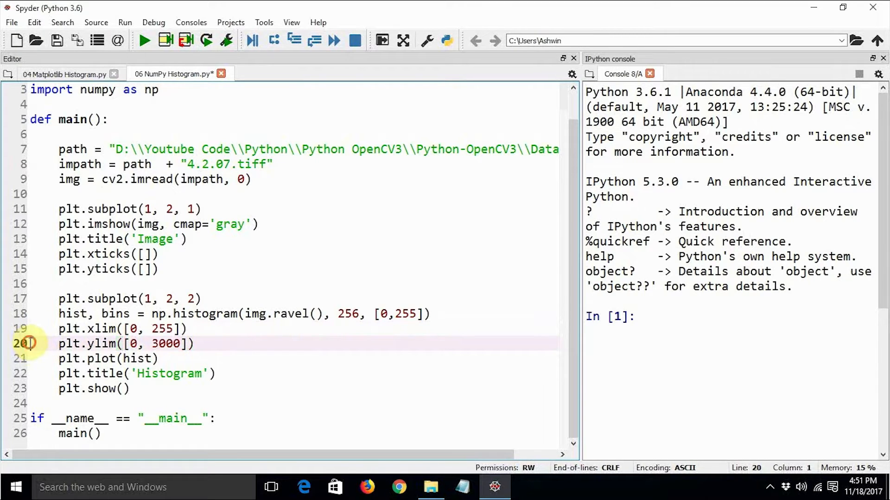
{"action": "left_click_drag", "start_coordinate": [29, 344], "coordinate": [202, 343]}
{"action": "left_click", "coordinate": [205, 360]}
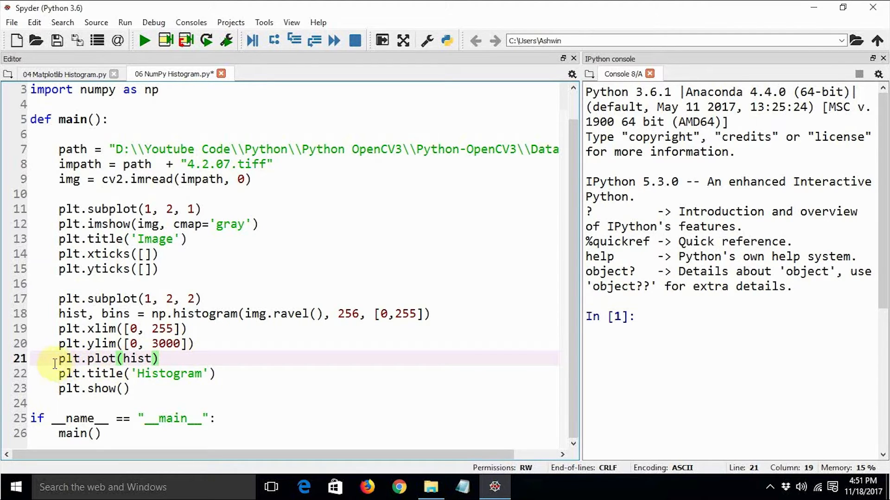
{"action": "left_click_drag", "start_coordinate": [56, 360], "coordinate": [162, 359]}
{"action": "left_click", "coordinate": [231, 374]}
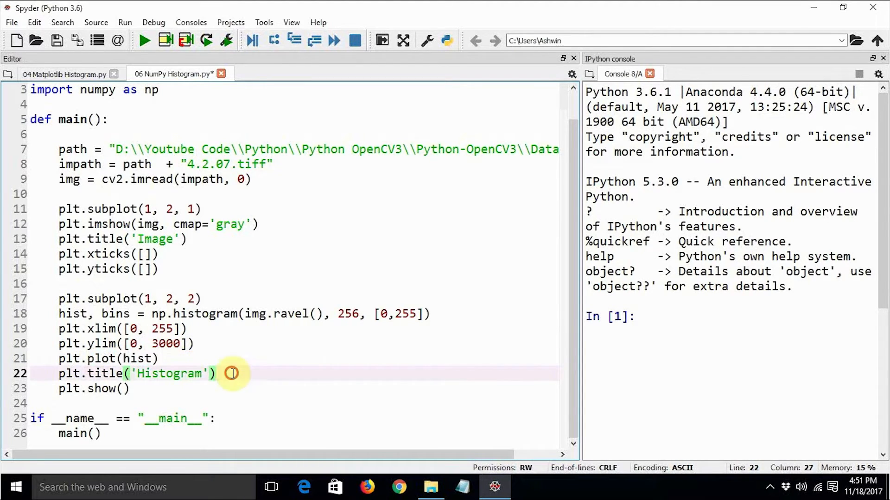
Save the NumPy script, run 04 Matplotlib Histogram.py for its bar histogram, and return to 06.
{"action": "left_click", "coordinate": [56, 41]}
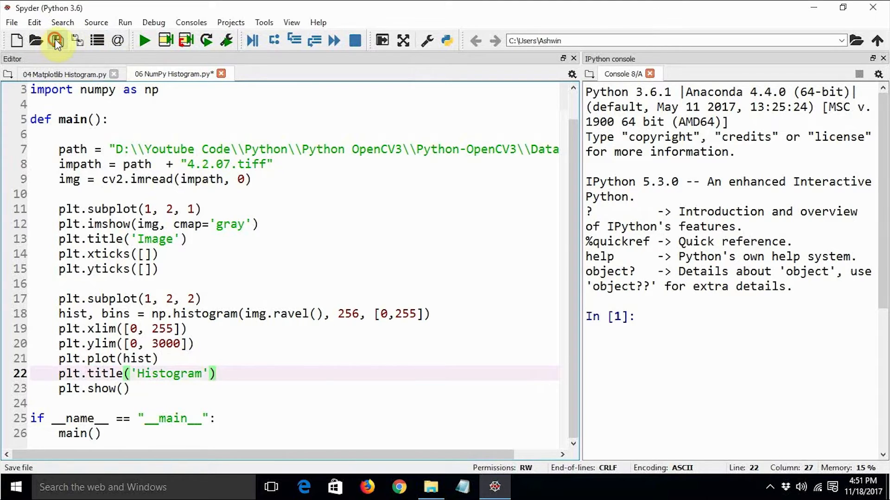
{"action": "left_click", "coordinate": [73, 74]}
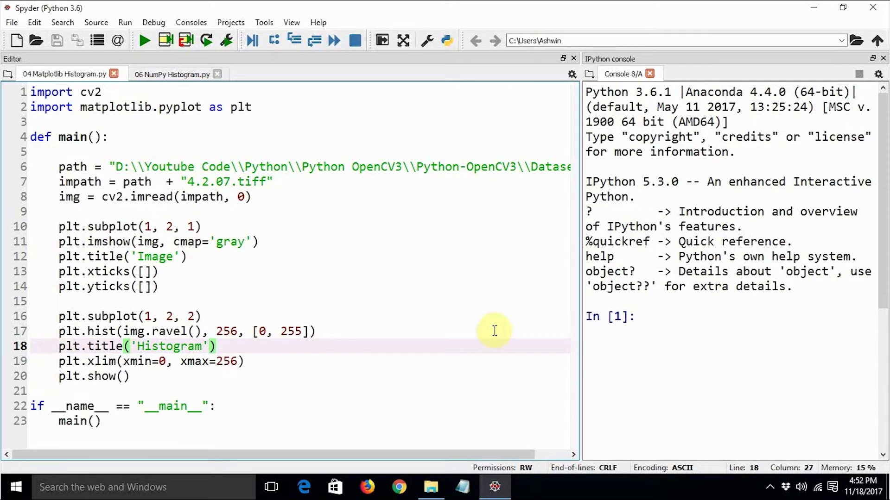
{"action": "left_click", "coordinate": [145, 40]}
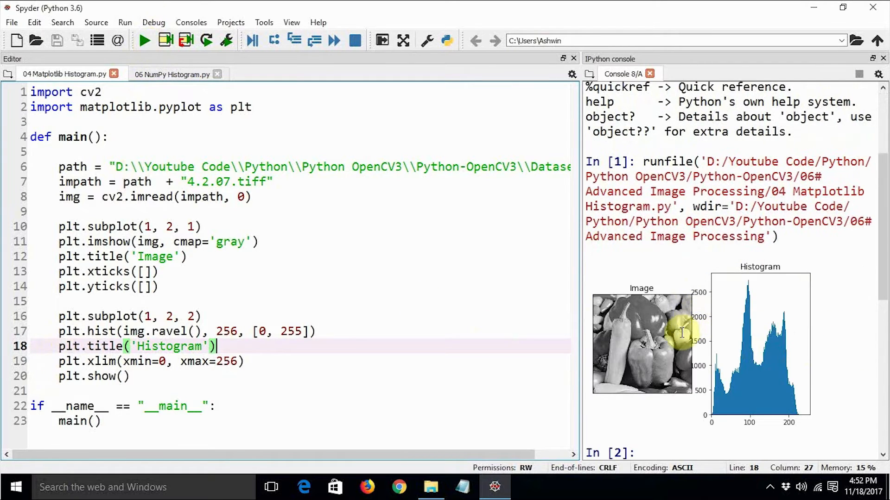
{"action": "scroll", "coordinate": [682, 332], "scroll_direction": "down", "scroll_amount": 2}
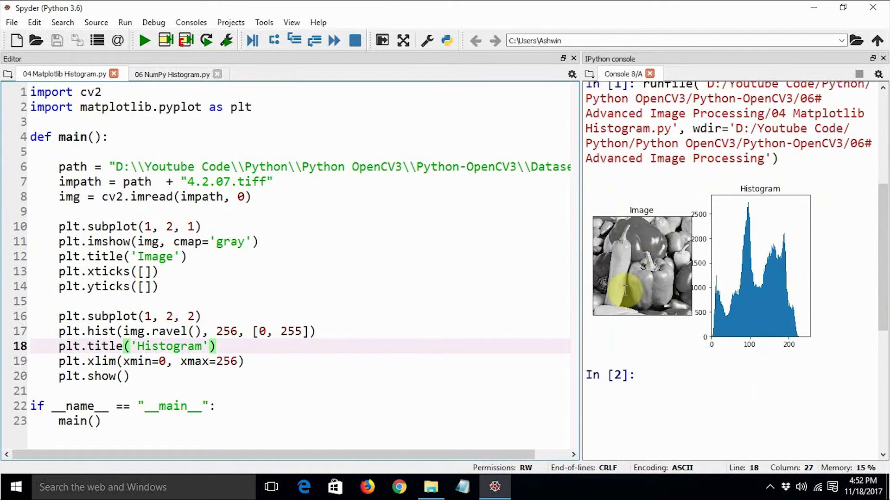
{"action": "left_click", "coordinate": [164, 74]}
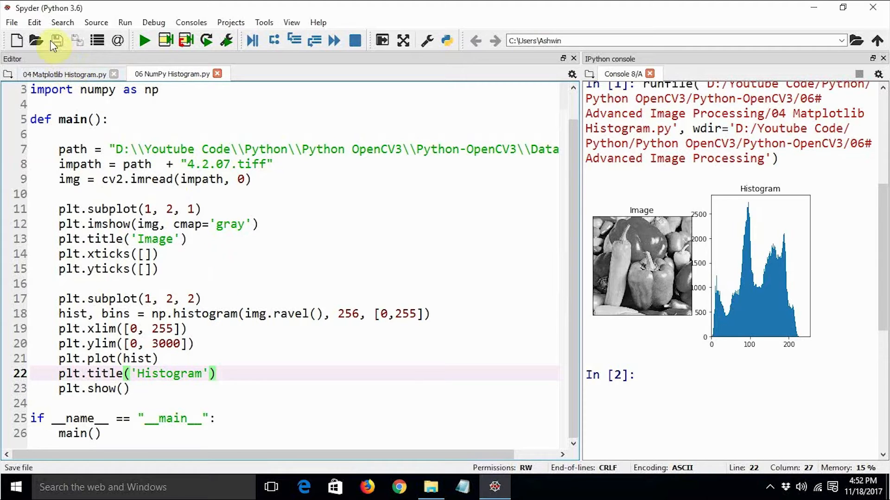
Run 06 NumPy Histogram.py to show its line-plot histogram in the console.
{"action": "left_click", "coordinate": [143, 41]}
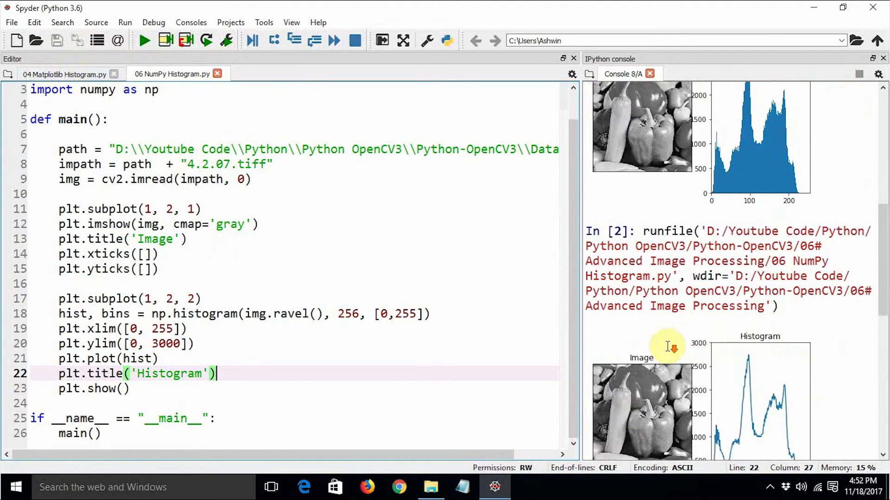
{"action": "scroll", "coordinate": [671, 345], "scroll_direction": "up", "scroll_amount": 3}
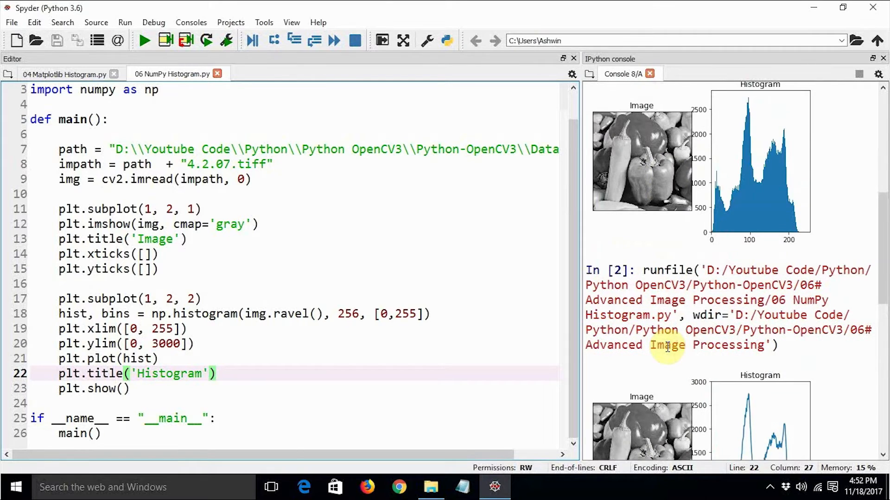
{"action": "scroll", "coordinate": [669, 347], "scroll_direction": "down", "scroll_amount": 3}
{"action": "scroll", "coordinate": [669, 347], "scroll_direction": "up", "scroll_amount": 3}
{"action": "left_click", "coordinate": [766, 204]}
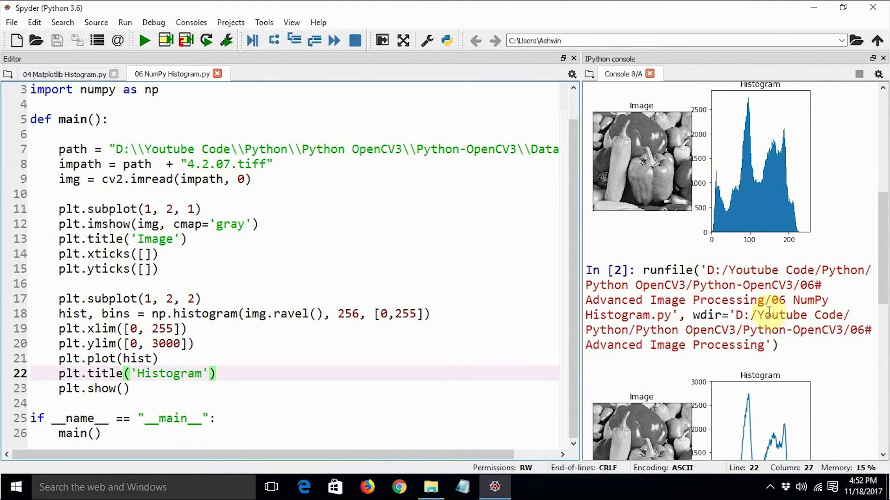
{"action": "scroll", "coordinate": [769, 313], "scroll_direction": "down", "scroll_amount": 3}
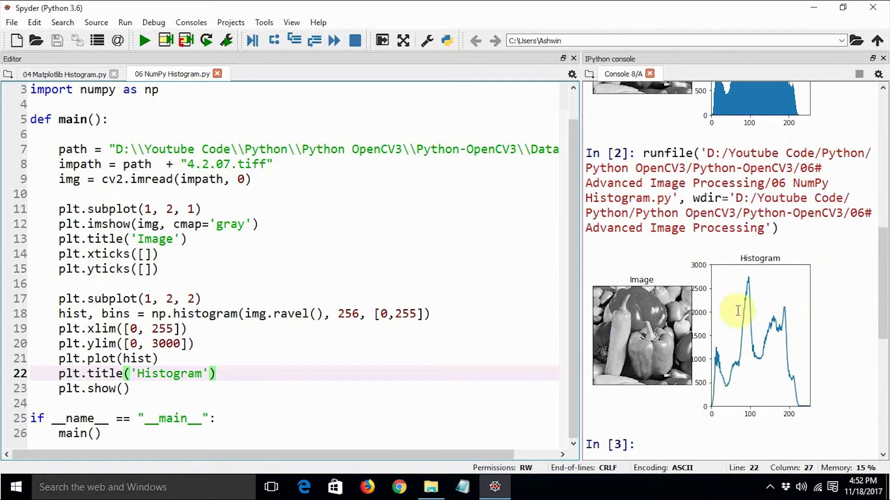
{"action": "scroll", "coordinate": [772, 334], "scroll_direction": "up", "scroll_amount": 3}
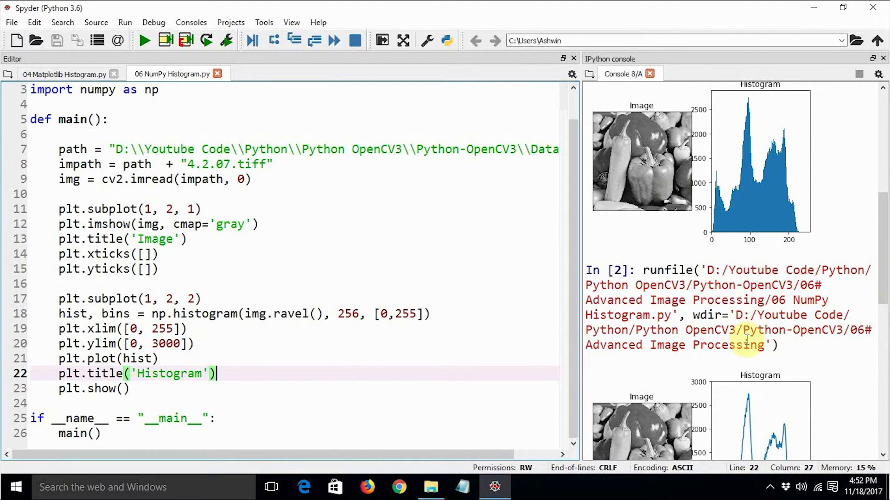
{"action": "scroll", "coordinate": [748, 341], "scroll_direction": "down", "scroll_amount": 3}
{"action": "scroll", "coordinate": [751, 340], "scroll_direction": "up", "scroll_amount": 3}
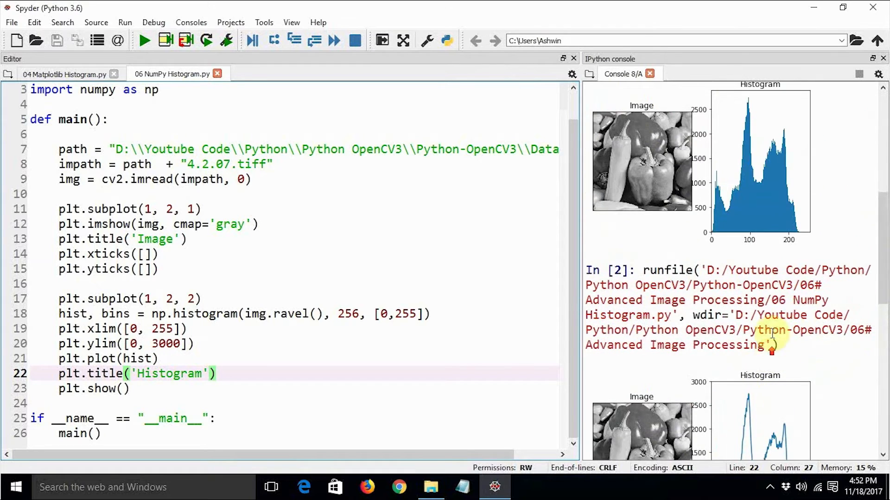
{"action": "scroll", "coordinate": [760, 257], "scroll_direction": "down", "scroll_amount": 2}
{"action": "scroll", "coordinate": [756, 258], "scroll_direction": "down", "scroll_amount": 1}
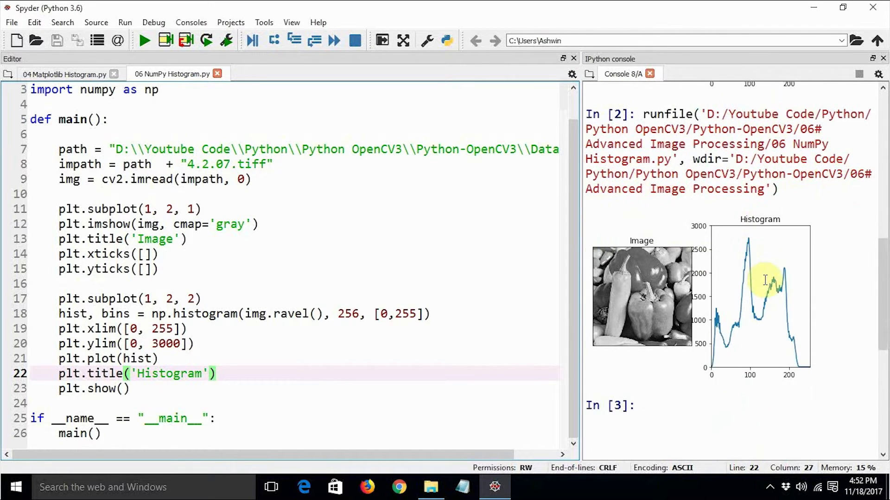
{"action": "scroll", "coordinate": [765, 285], "scroll_direction": "up", "scroll_amount": 3}
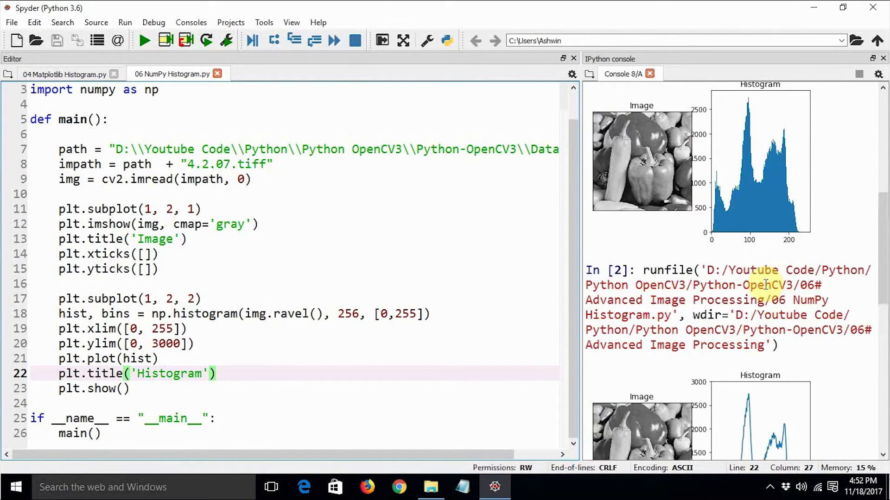
{"action": "scroll", "coordinate": [768, 317], "scroll_direction": "down", "scroll_amount": 2}
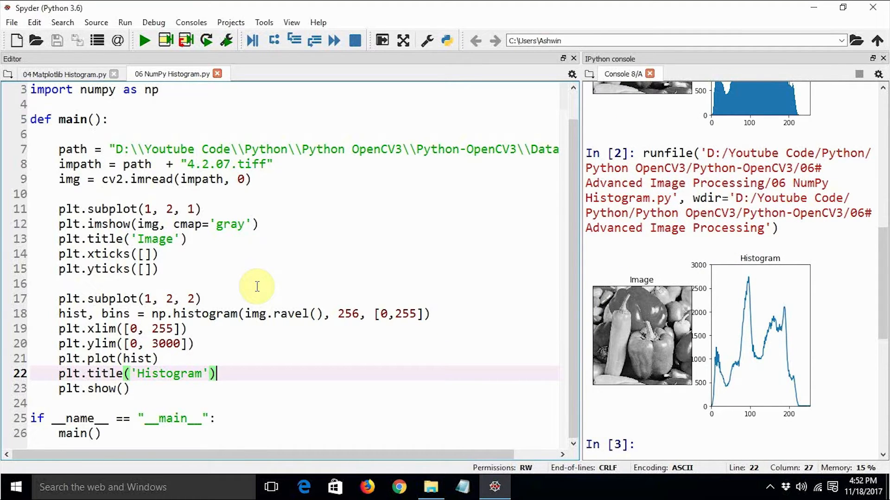
{"action": "left_click", "coordinate": [72, 75]}
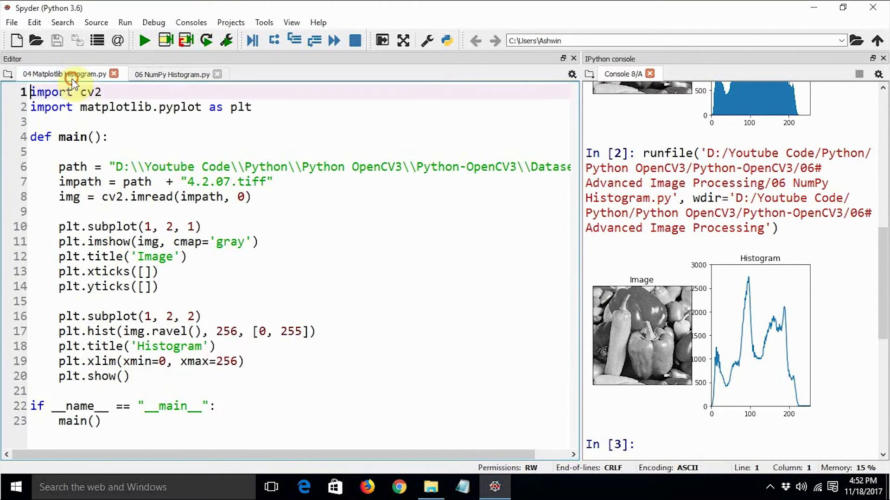
{"action": "left_click", "coordinate": [182, 75]}
{"action": "left_click", "coordinate": [80, 75]}
{"action": "left_click", "coordinate": [159, 76]}
{"action": "left_click", "coordinate": [63, 74]}
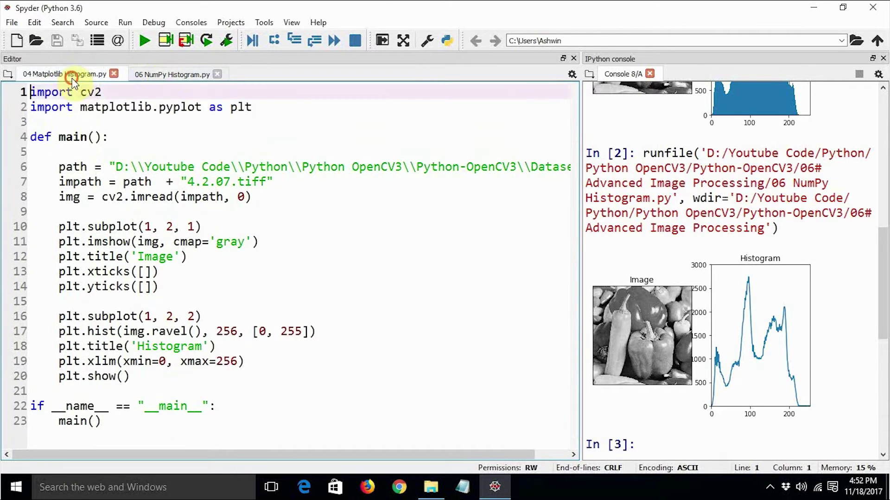
{"action": "left_click", "coordinate": [170, 74]}
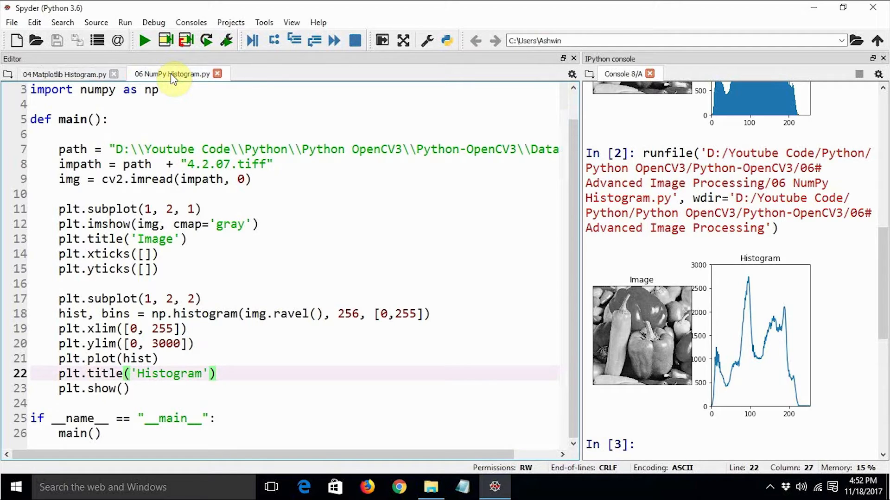
{"action": "left_click", "coordinate": [49, 74]}
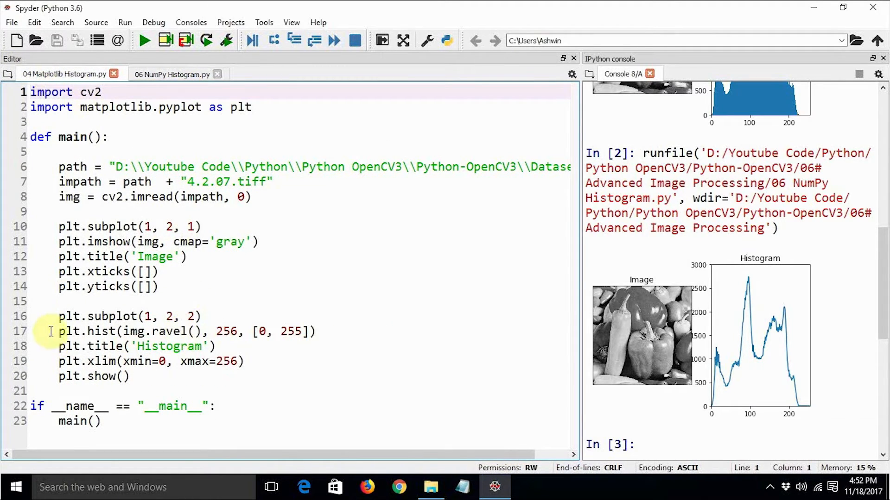
{"action": "left_click", "coordinate": [164, 74]}
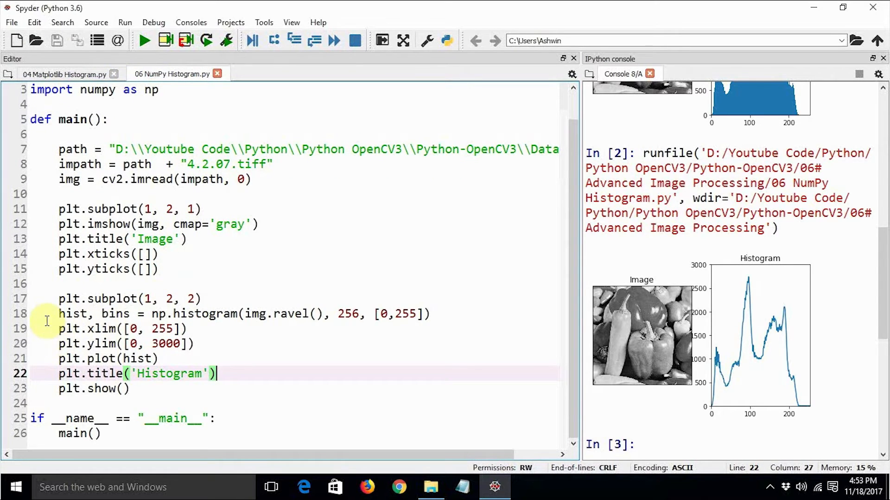
{"action": "left_click_drag", "start_coordinate": [39, 318], "coordinate": [448, 314]}
{"action": "left_click", "coordinate": [400, 390]}
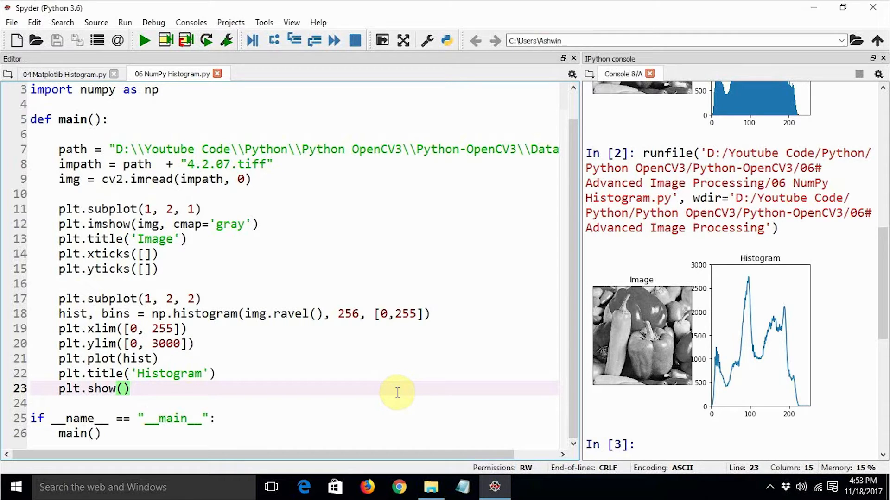
Change the imread flag from 0 to 1 so the image loads in colour.
{"action": "left_click", "coordinate": [234, 240]}
{"action": "left_click", "coordinate": [238, 180]}
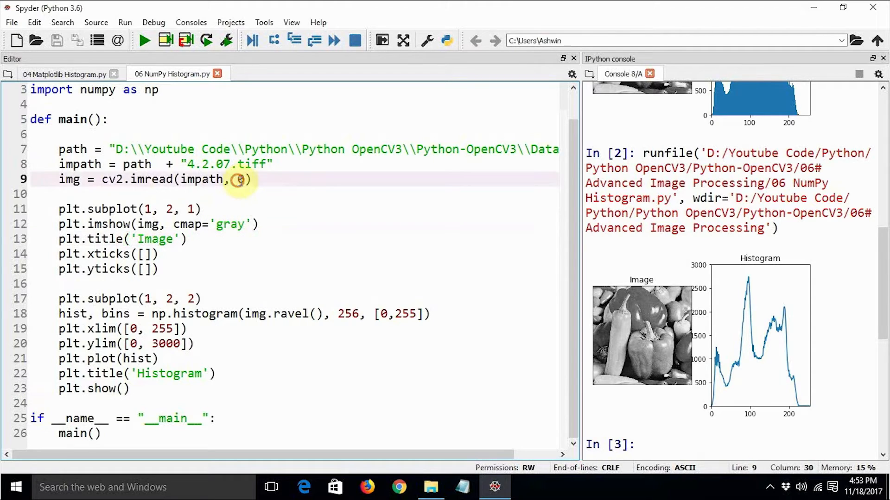
{"action": "double_click", "coordinate": [242, 179]}
{"action": "type", "text": "1"}
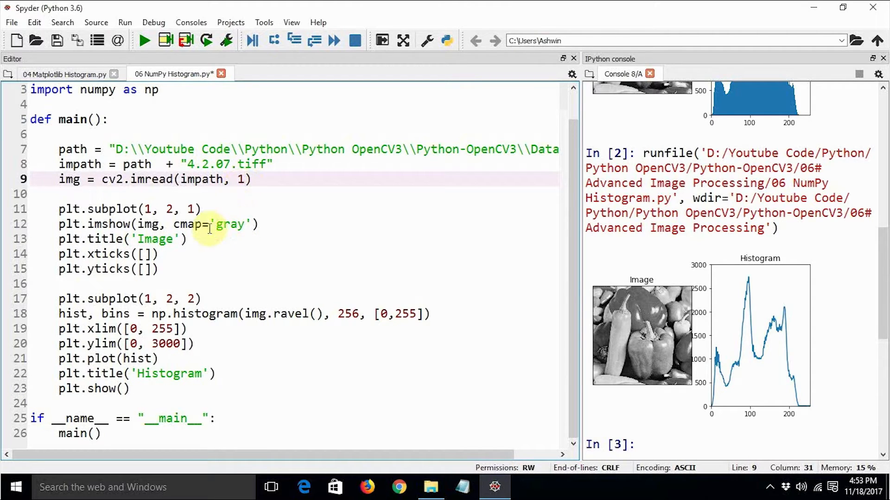
{"action": "left_click_drag", "start_coordinate": [159, 224], "coordinate": [251, 230]}
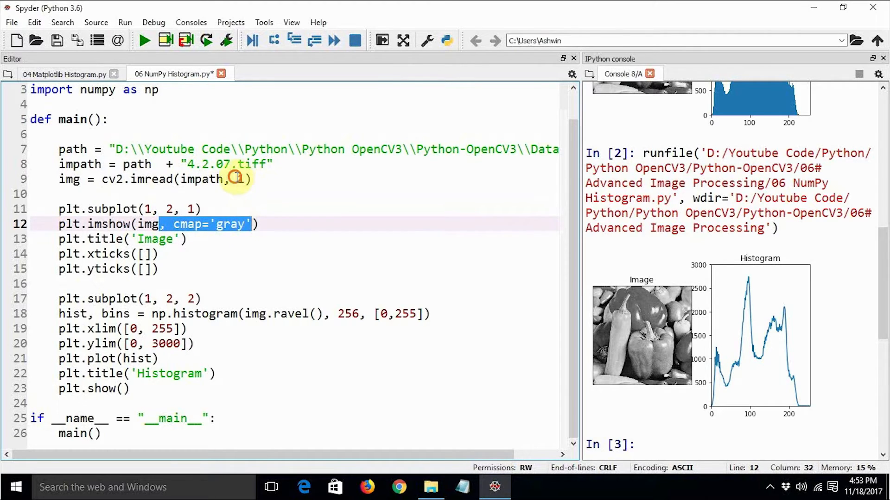
{"action": "left_click_drag", "start_coordinate": [237, 178], "coordinate": [245, 179]}
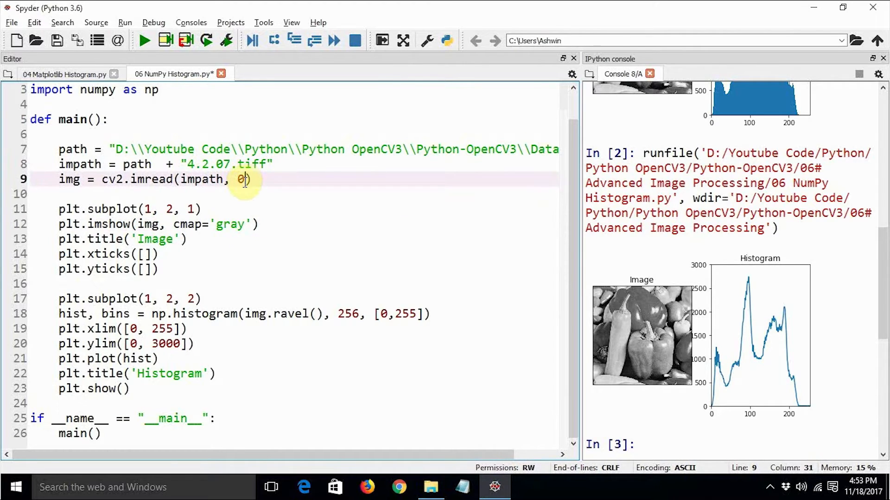
Save the script as '07 NumPy Histogram - color'.
{"action": "left_click", "coordinate": [13, 22]}
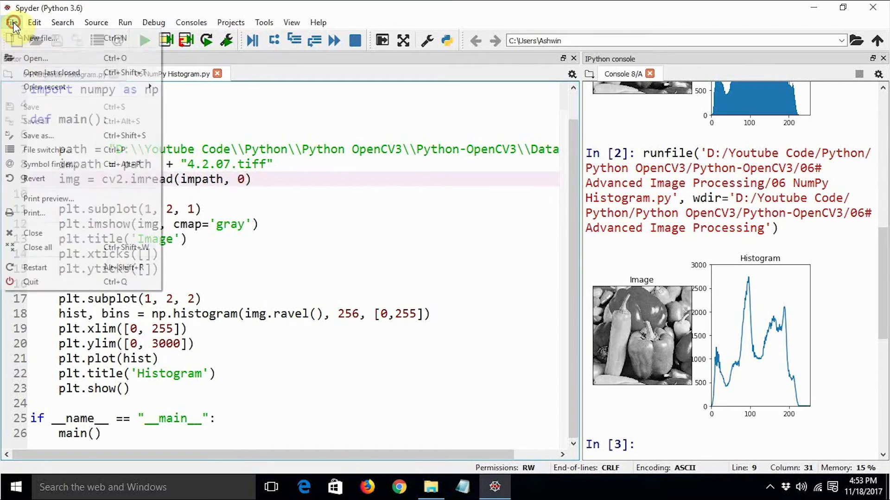
{"action": "left_click", "coordinate": [42, 136]}
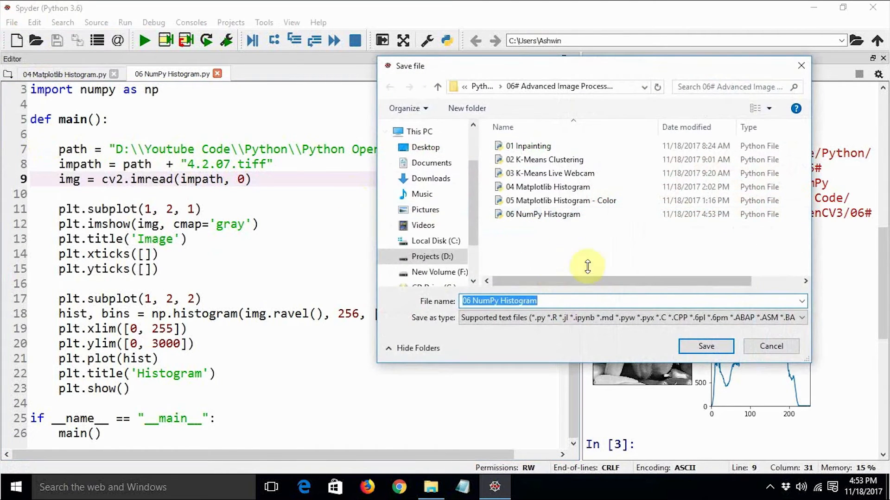
{"action": "left_click", "coordinate": [571, 212]}
{"action": "left_click", "coordinate": [566, 300]}
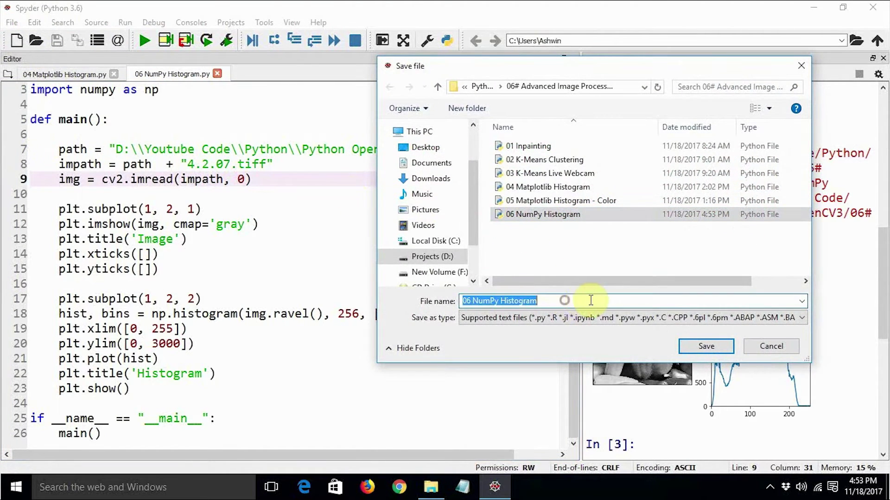
{"action": "double_click", "coordinate": [467, 300]}
{"action": "type", "text": "07"}
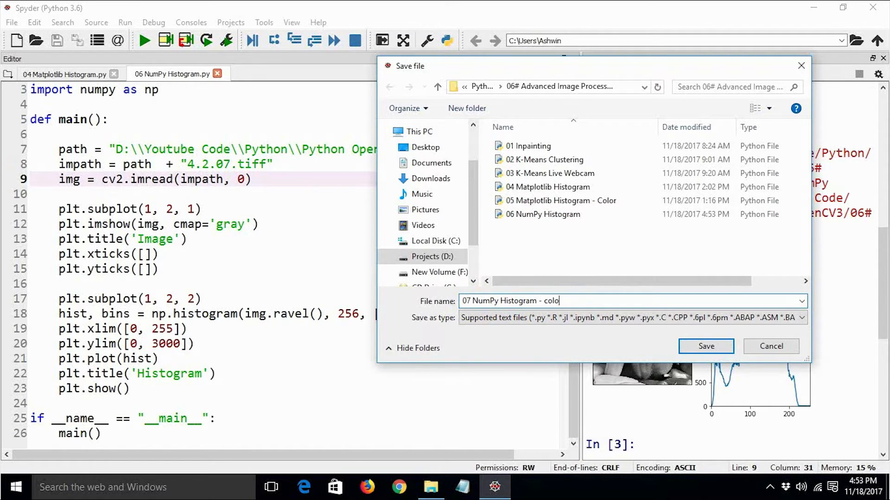
{"action": "type", "text": " r"}
{"action": "key", "text": "Return"}
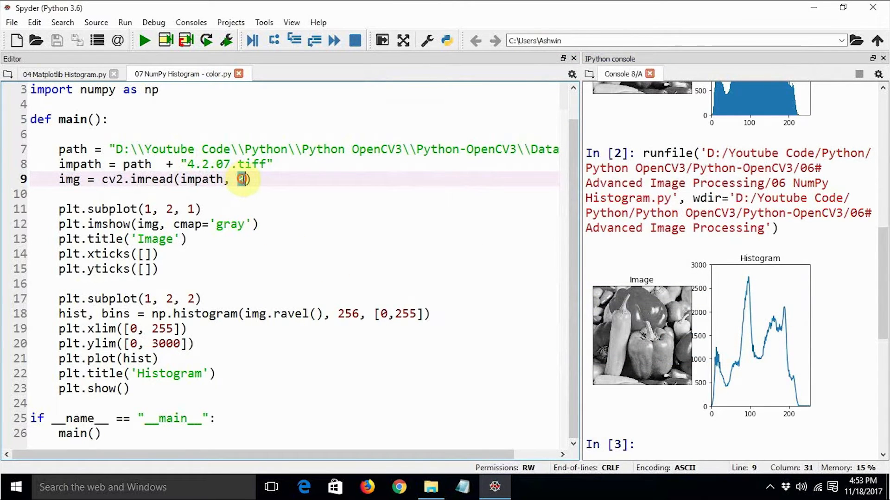
{"action": "type", "text": "1"}
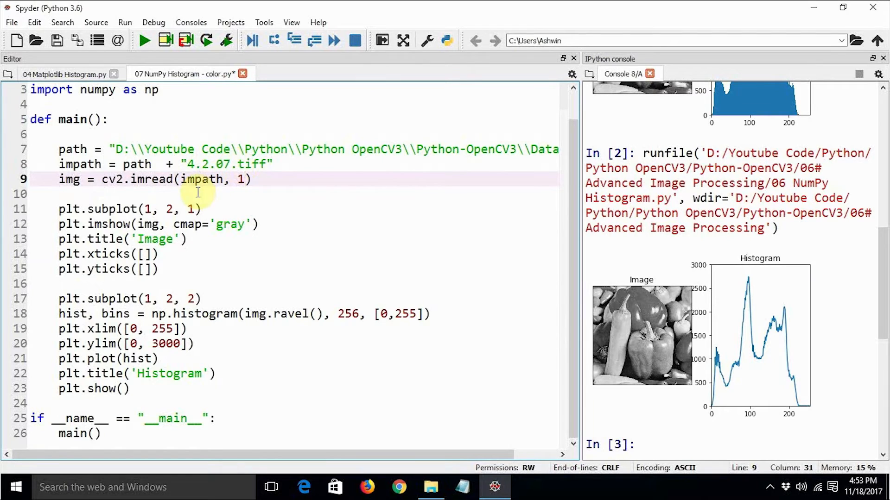
Delete the cmap='gray' argument from imshow and save the colour script.
{"action": "left_click", "coordinate": [168, 224]}
{"action": "left_click_drag", "start_coordinate": [171, 224], "coordinate": [247, 219]}
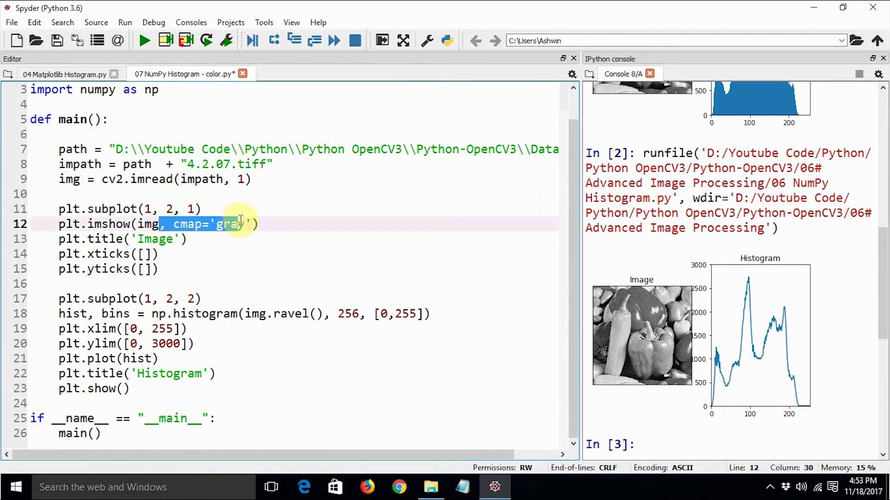
{"action": "key", "text": "Delete"}
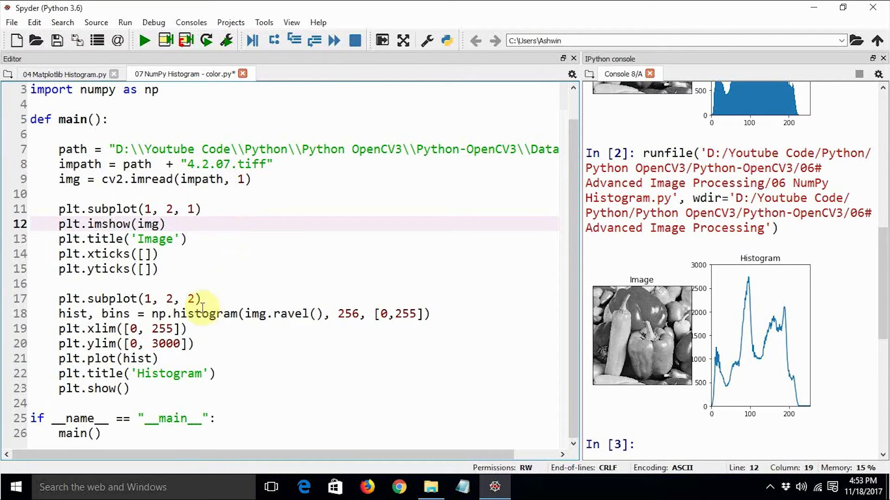
{"action": "key", "text": "ctrl+s"}
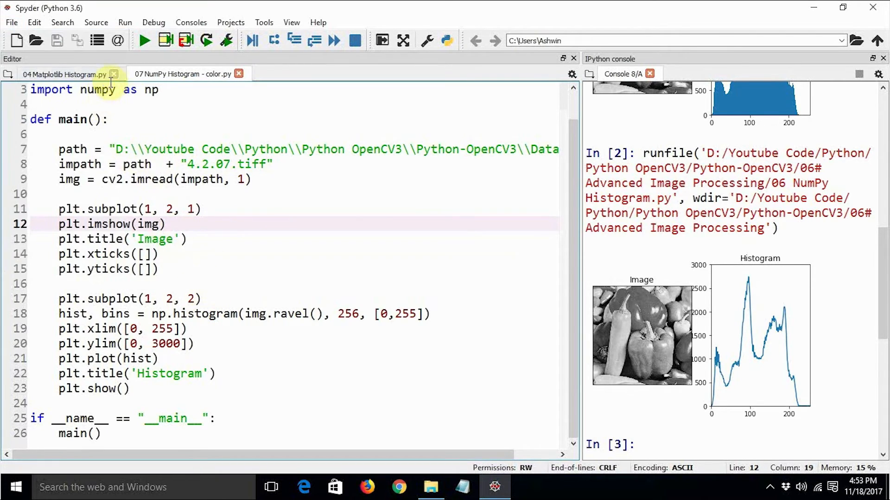
{"action": "left_click", "coordinate": [113, 73]}
Open 05 Matplotlib Histogram - Color and select its cvtColor and split lines.
{"action": "left_click", "coordinate": [34, 44]}
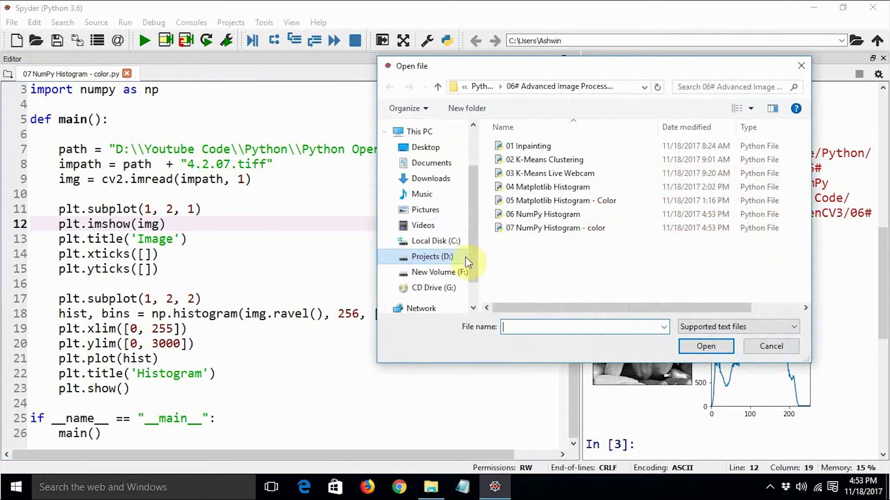
{"action": "left_click", "coordinate": [634, 199]}
{"action": "double_click", "coordinate": [634, 199]}
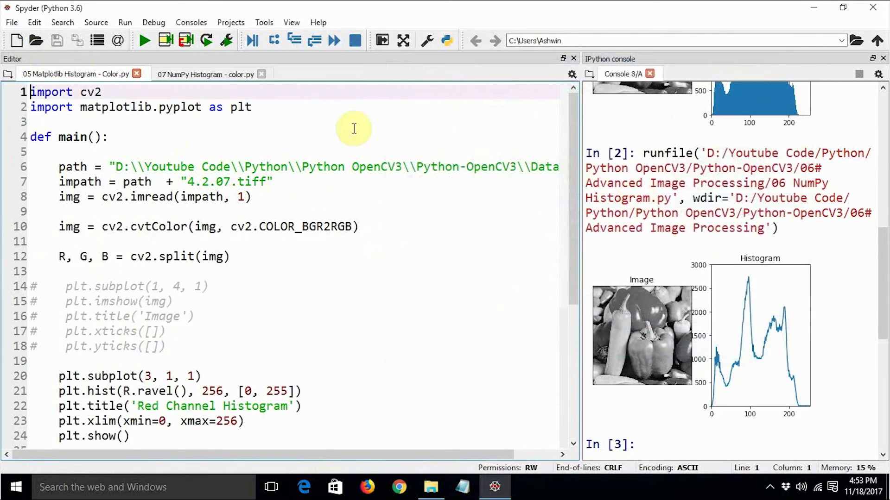
{"action": "left_click_drag", "start_coordinate": [265, 263], "coordinate": [19, 232]}
{"action": "key", "text": "ctrl+c"}
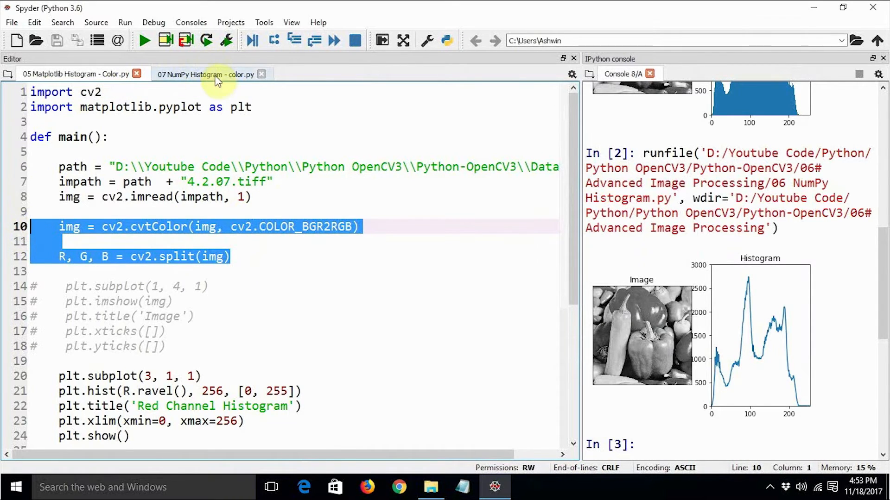
Paste the BGR-to-RGB conversion and R, G, B split after imread in 07 and fix the indent.
{"action": "left_click", "coordinate": [205, 74]}
{"action": "left_click", "coordinate": [288, 175]}
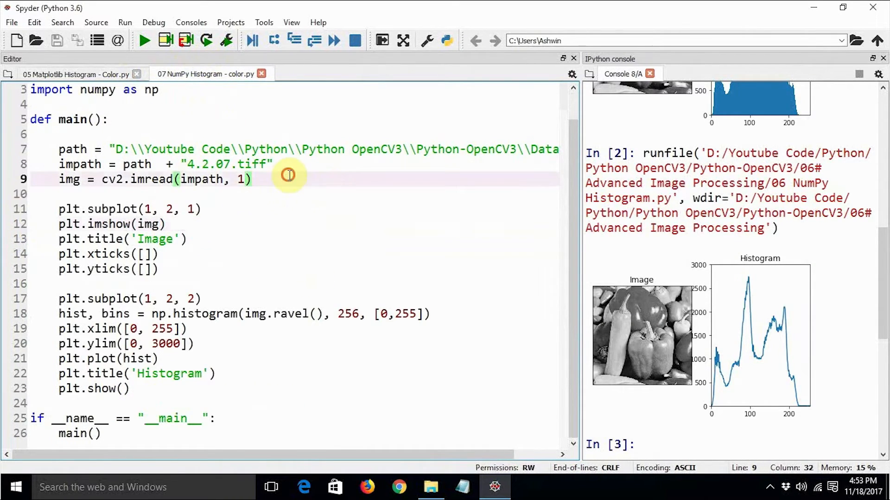
{"action": "key", "text": "Return"}
{"action": "key", "text": "Return"}
{"action": "key", "text": "ctrl+v"}
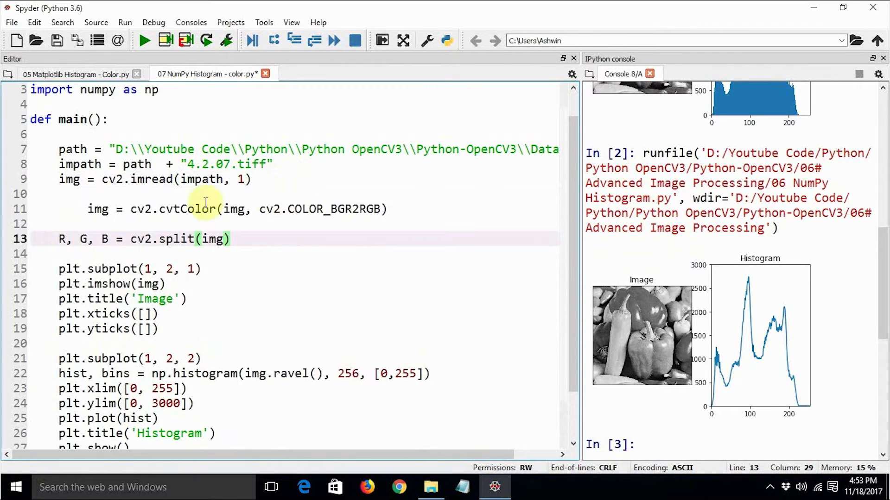
{"action": "left_click", "coordinate": [85, 210]}
{"action": "key", "text": "BackSpace"}
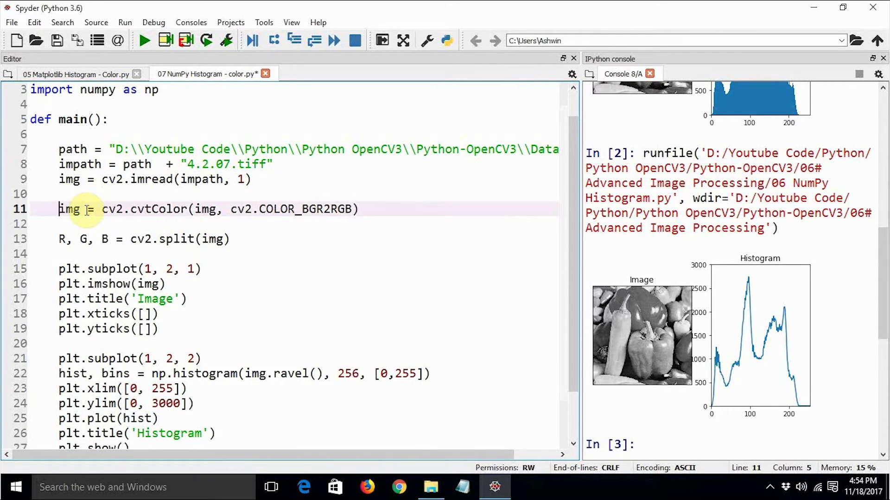
{"action": "scroll", "coordinate": [202, 257], "scroll_direction": "down", "scroll_amount": 2}
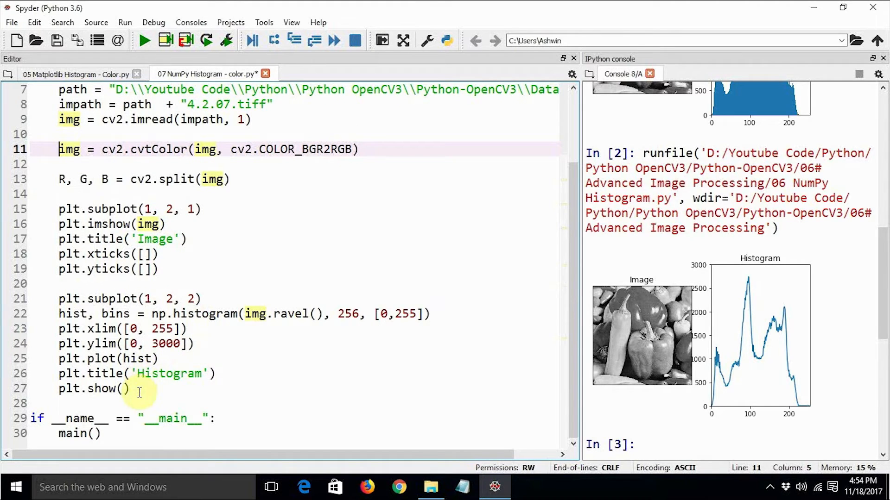
{"action": "double_click", "coordinate": [148, 208]}
{"action": "left_click", "coordinate": [146, 209]}
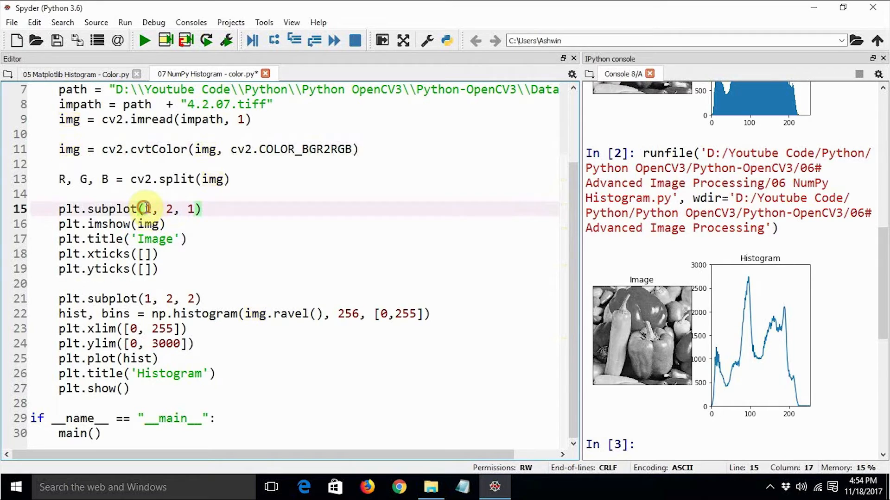
{"action": "left_click", "coordinate": [30, 209]}
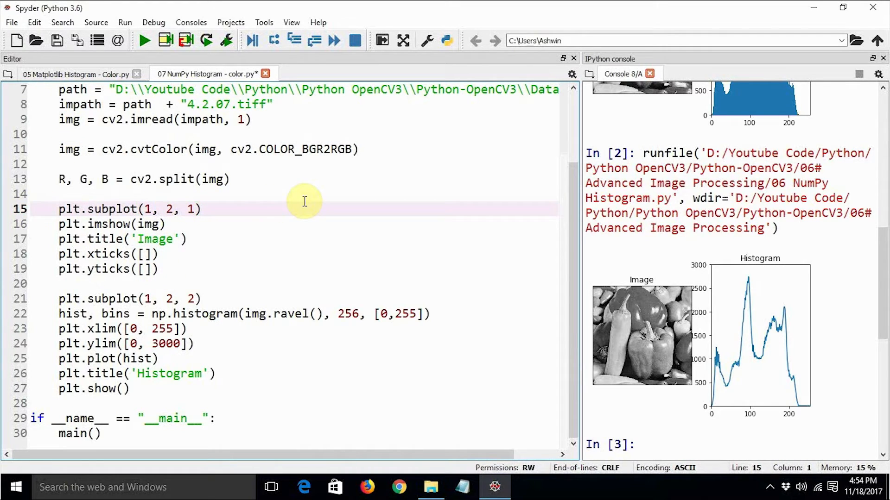
Comment out the image-display subplot lines 15–19.
{"action": "key", "text": "ctrl+1"}
{"action": "key", "text": "Down"}
{"action": "key", "text": "ctrl+1"}
{"action": "key", "text": "Down"}
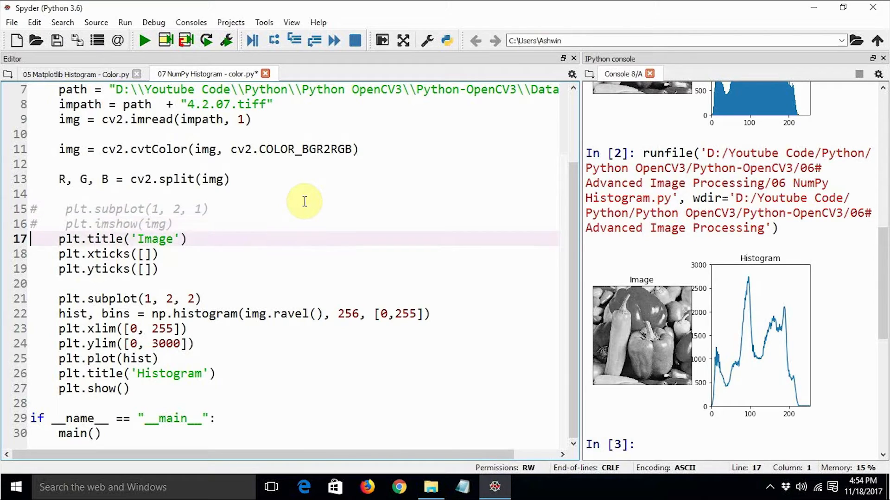
{"action": "key", "text": "ctrl+1"}
{"action": "key", "text": "Down"}
{"action": "key", "text": "ctrl+1"}
{"action": "key", "text": "Down"}
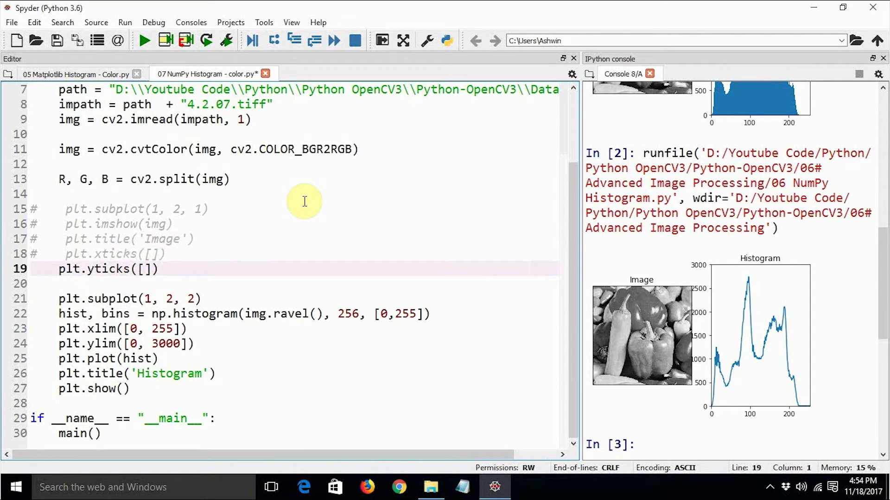
{"action": "key", "text": "ctrl+1"}
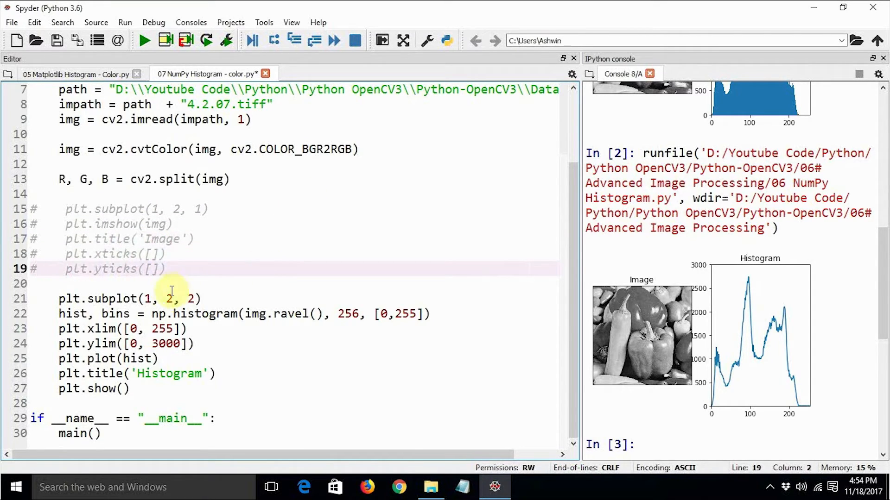
Make the histogram subplot three rows, compute it on the R channel, and save.
{"action": "double_click", "coordinate": [170, 299]}
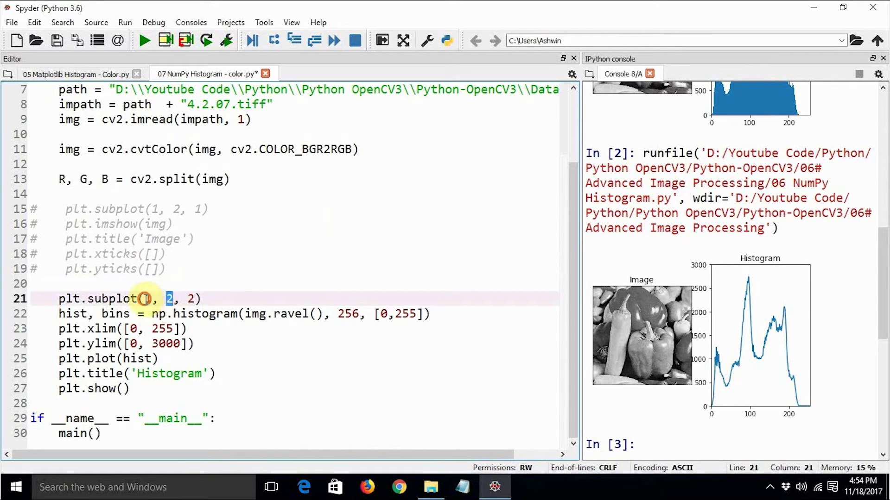
{"action": "double_click", "coordinate": [149, 299]}
{"action": "type", "text": "3"}
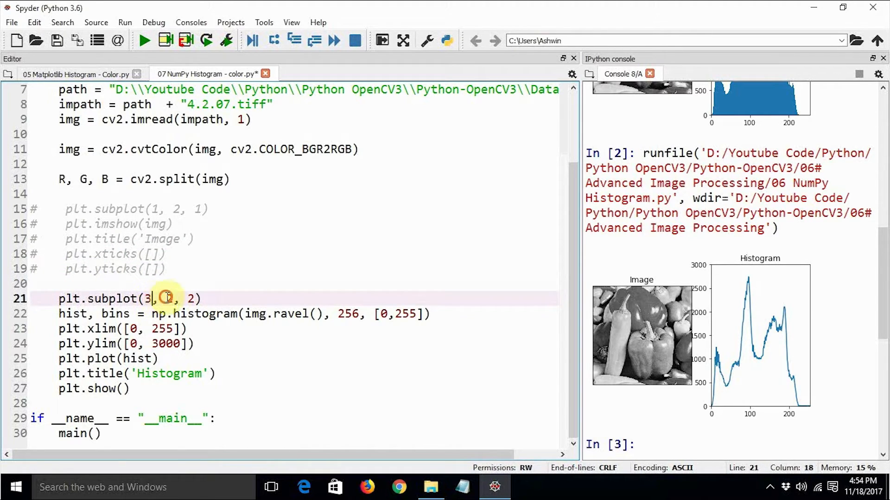
{"action": "double_click", "coordinate": [169, 299]}
{"action": "type", "text": "1"}
{"action": "double_click", "coordinate": [255, 314]}
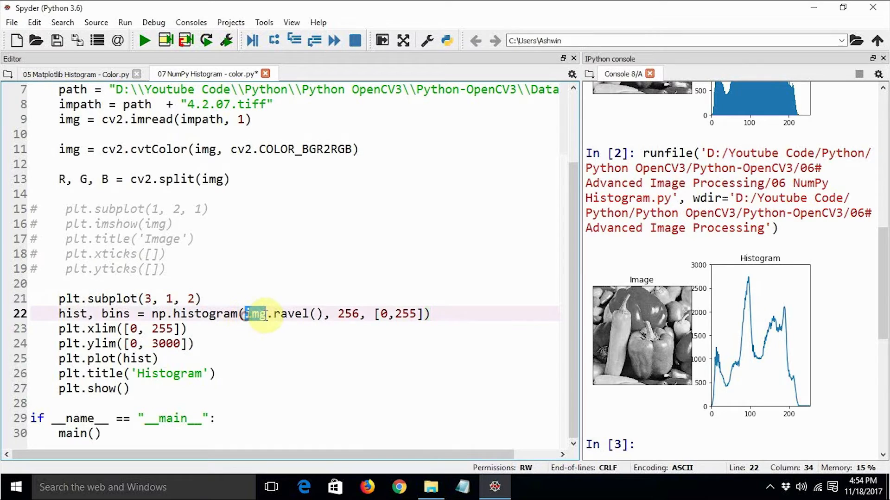
{"action": "type", "text": "R"}
{"action": "key", "text": "alt+f"}
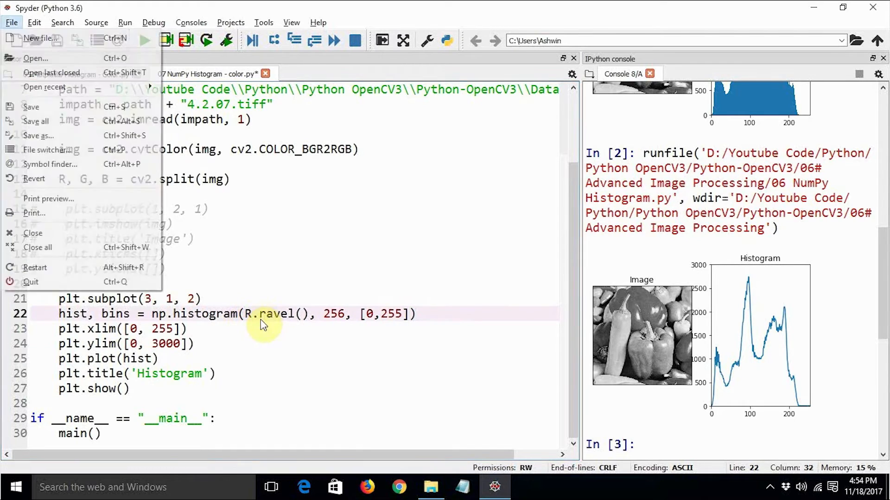
{"action": "key", "text": "s"}
Retitle the plot 'Red Histogram'.
{"action": "left_click", "coordinate": [138, 374]}
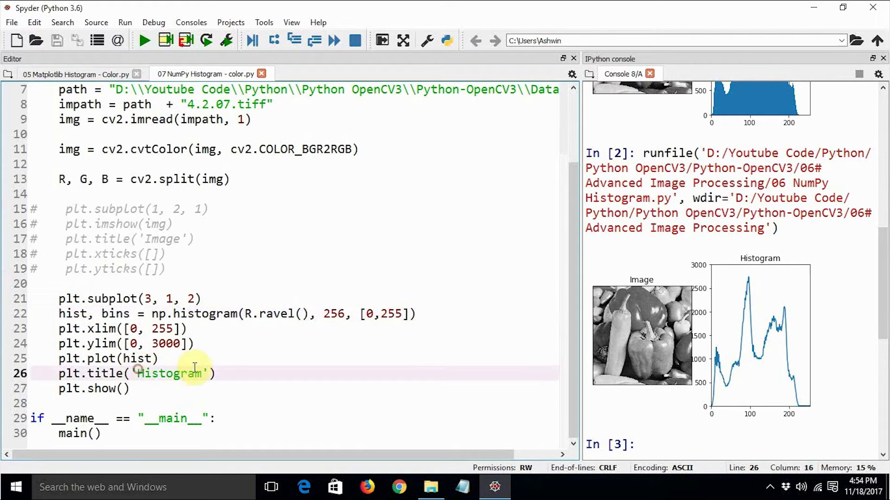
{"action": "type", "text": "Red"}
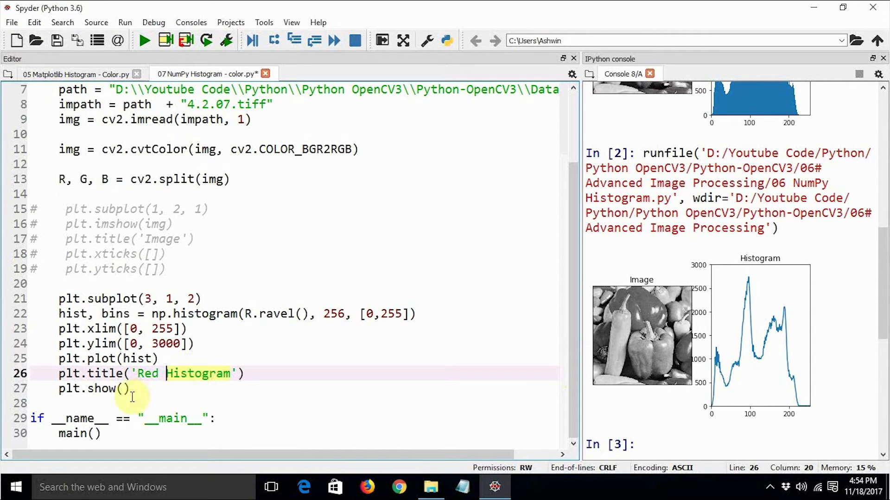
{"action": "left_click_drag", "start_coordinate": [148, 391], "coordinate": [63, 373]}
{"action": "left_click", "coordinate": [229, 393]}
Copy the red plotting block and paste two more copies before plt.show.
{"action": "left_click", "coordinate": [282, 373]}
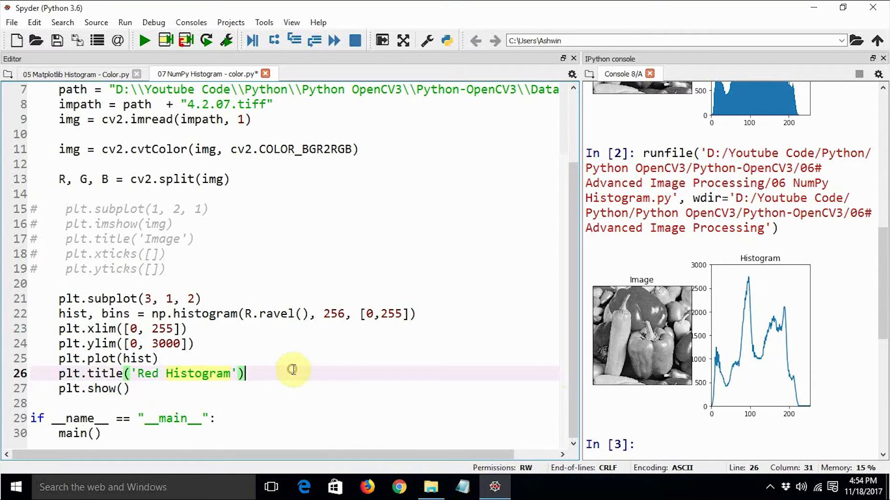
{"action": "key", "text": "Return"}
{"action": "key", "text": "Return"}
{"action": "mouse_move", "coordinate": [258, 372]}
{"action": "left_mouse_down"}
{"action": "mouse_move", "coordinate": [13, 329]}
{"action": "mouse_move", "coordinate": [5, 299]}
{"action": "left_mouse_up"}
{"action": "key", "text": "ctrl+c"}
{"action": "left_click", "coordinate": [27, 391]}
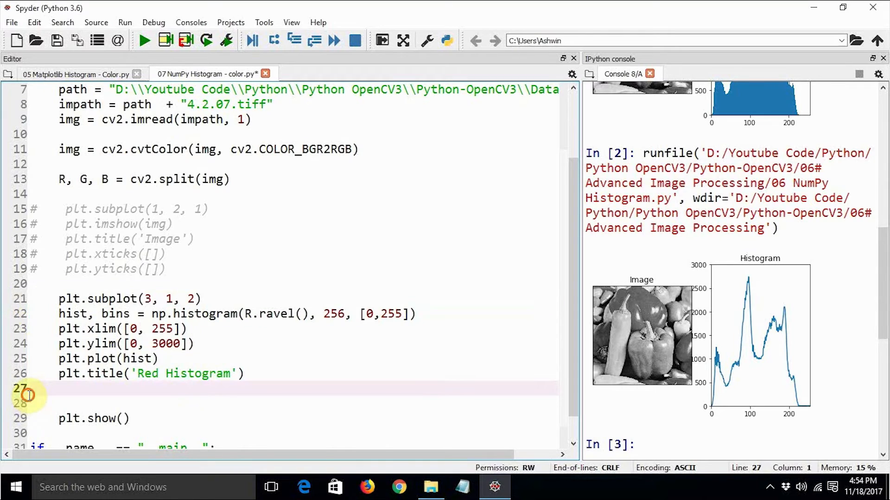
{"action": "left_click", "coordinate": [59, 399]}
{"action": "key", "text": "ctrl+v"}
{"action": "scroll", "coordinate": [58, 398], "scroll_direction": "down", "scroll_amount": 2}
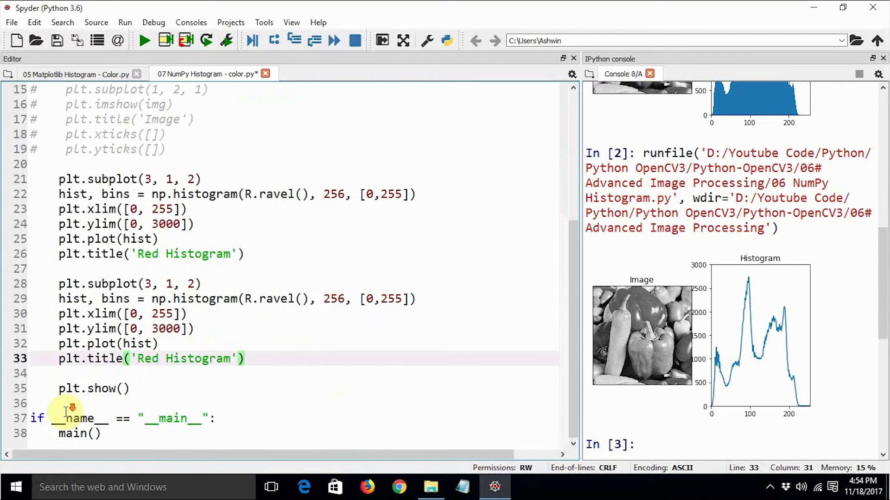
{"action": "key", "text": "Return"}
{"action": "key", "text": "Return"}
{"action": "key", "text": "ctrl+v"}
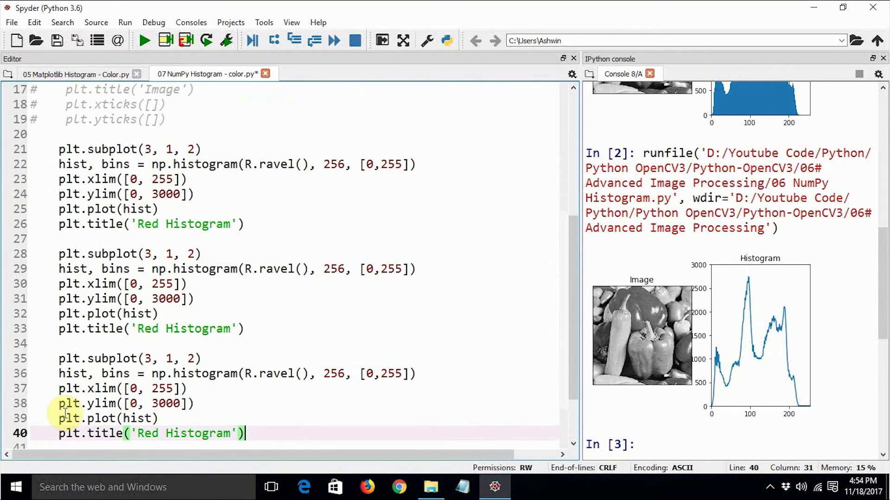
{"action": "scroll", "coordinate": [212, 407], "scroll_direction": "up", "scroll_amount": 2}
Switch the copies to the G and B channels titled Green and Blue Histogram, and save.
{"action": "left_click", "coordinate": [244, 359]}
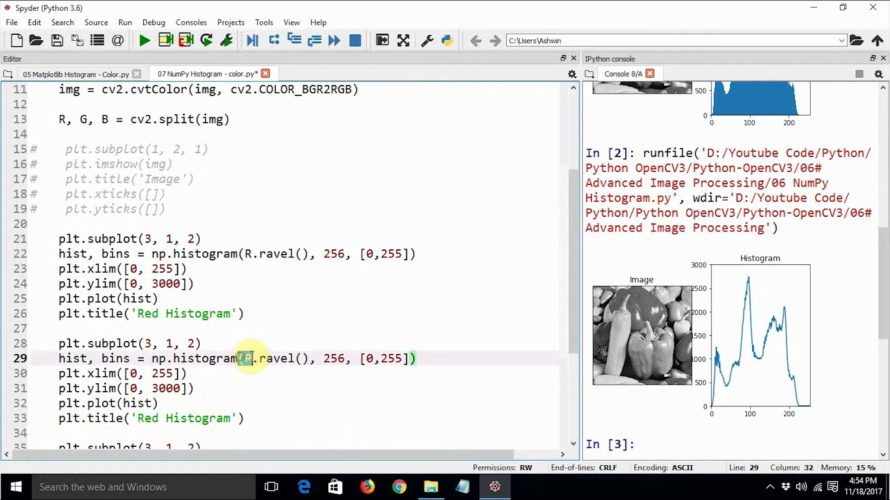
{"action": "left_click", "coordinate": [254, 384]}
{"action": "double_click", "coordinate": [251, 359]}
{"action": "type", "text": "G"}
{"action": "double_click", "coordinate": [147, 419]}
{"action": "type", "text": "Green"}
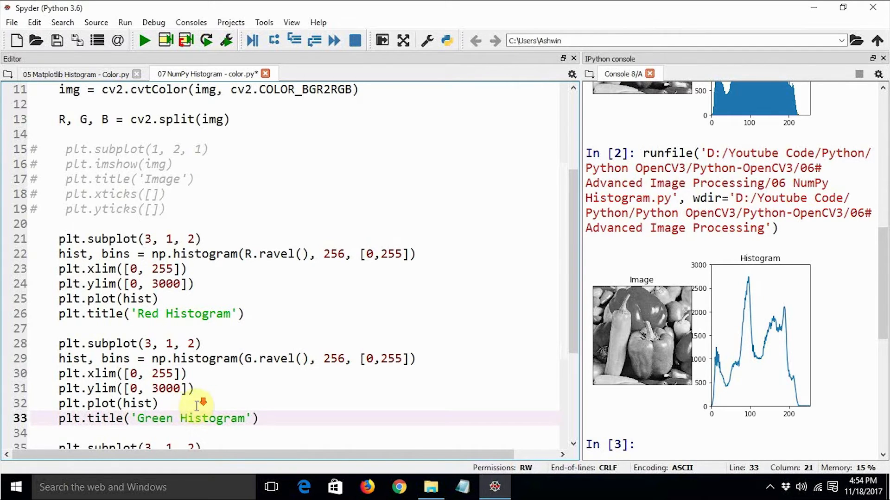
{"action": "scroll", "coordinate": [186, 376], "scroll_direction": "down", "scroll_amount": 4}
{"action": "double_click", "coordinate": [255, 299]}
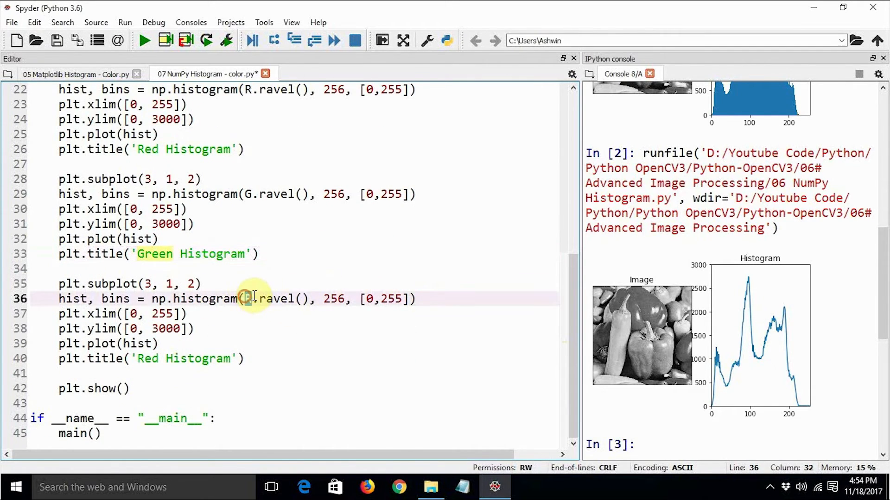
{"action": "type", "text": "B"}
{"action": "double_click", "coordinate": [147, 359]}
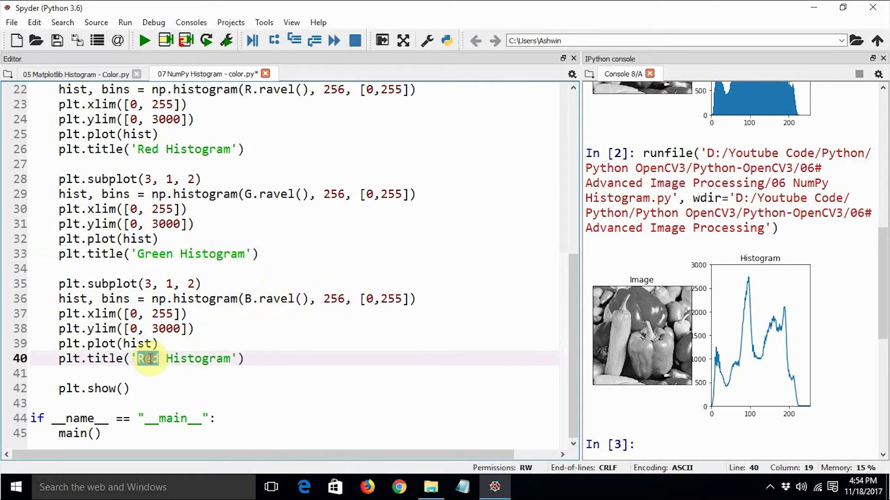
{"action": "type", "text": "Blue"}
{"action": "key", "text": "alt+f"}
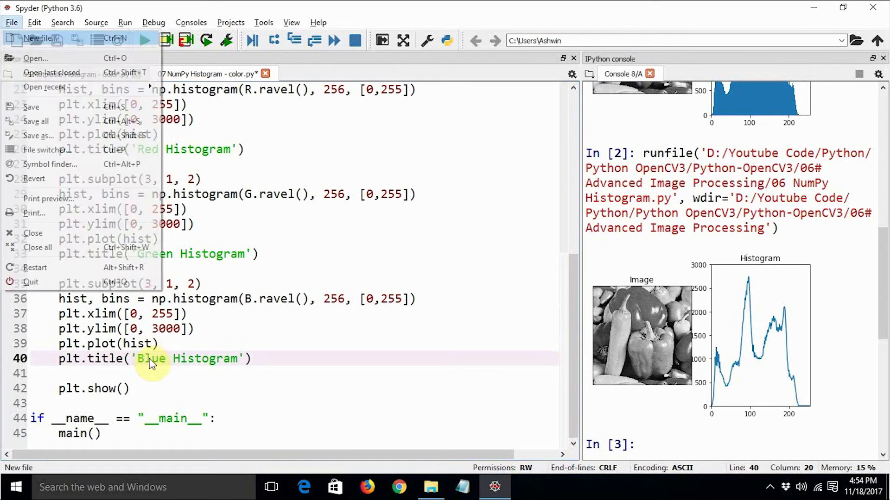
{"action": "key", "text": "s"}
{"action": "scroll", "coordinate": [150, 359], "scroll_direction": "up", "scroll_amount": 1}
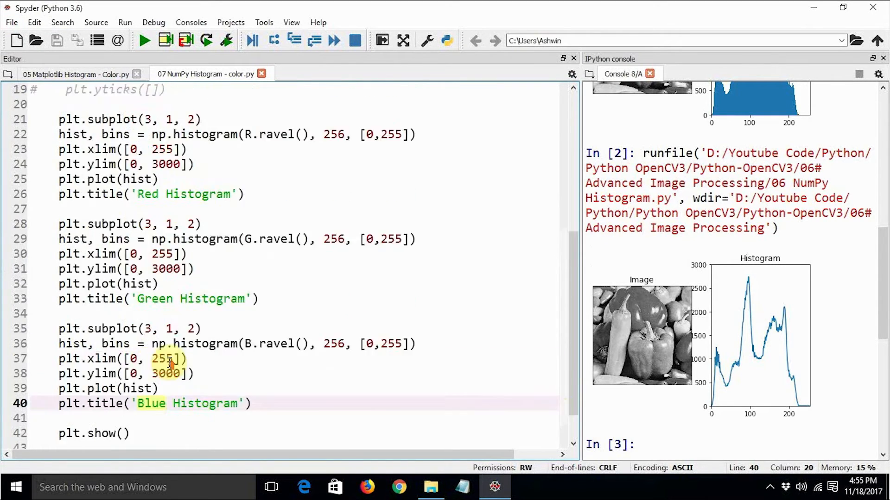
{"action": "scroll", "coordinate": [169, 364], "scroll_direction": "up", "scroll_amount": 6}
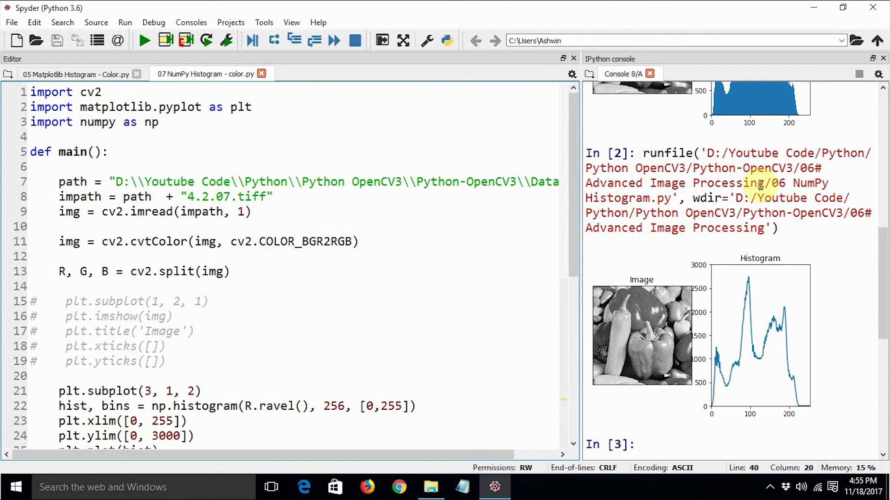
Restart the console kernel and run the colour histogram script.
{"action": "right_click", "coordinate": [842, 269]}
{"action": "left_click", "coordinate": [823, 376]}
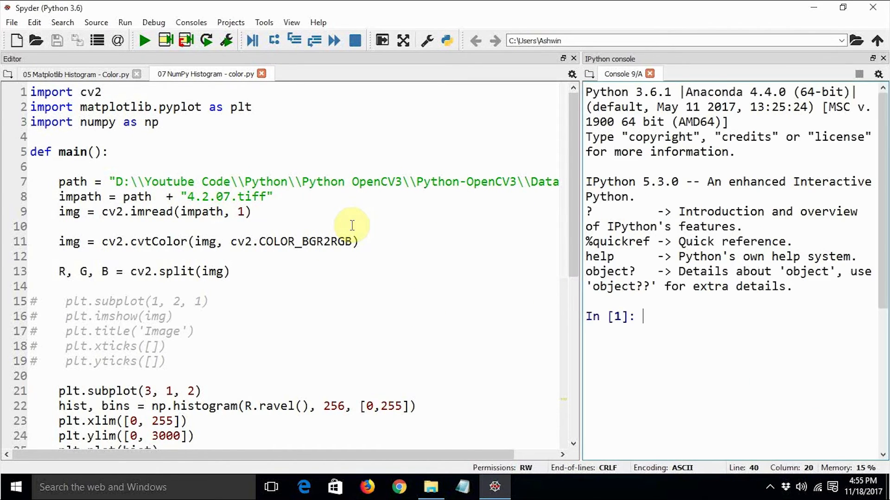
{"action": "left_click", "coordinate": [143, 41]}
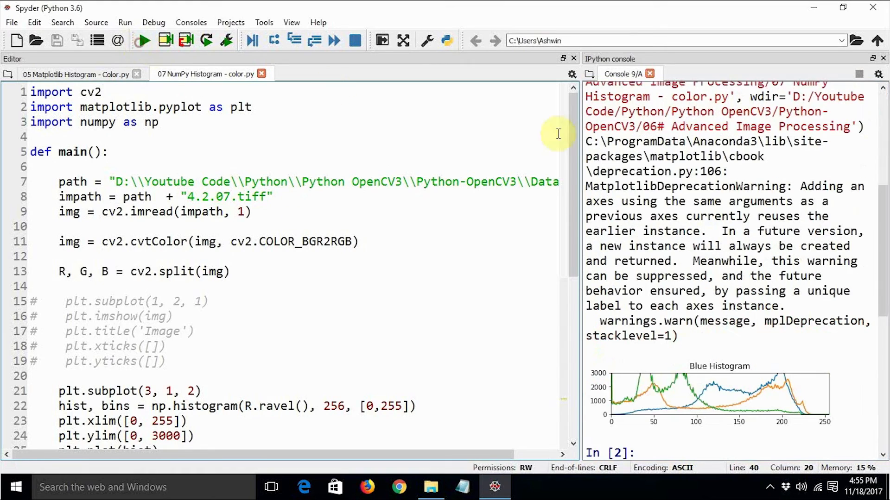
{"action": "scroll", "coordinate": [811, 314], "scroll_direction": "down", "scroll_amount": 3}
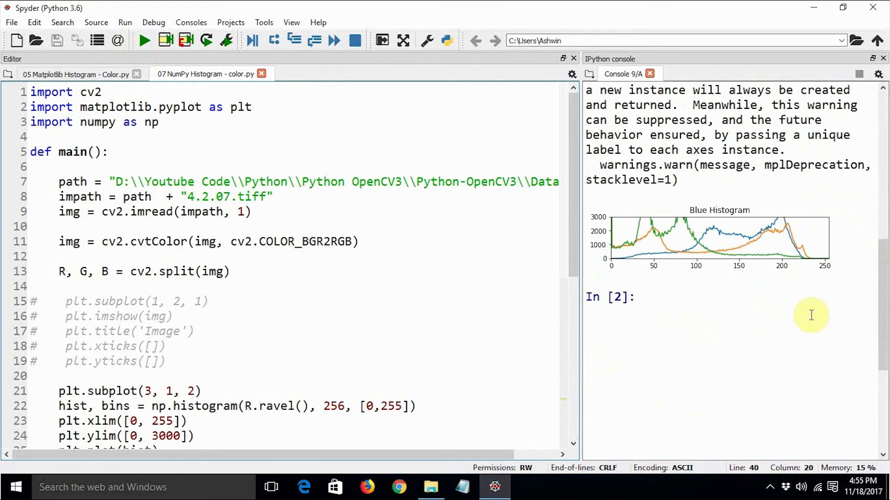
{"action": "scroll", "coordinate": [811, 315], "scroll_direction": "up", "scroll_amount": 1}
{"action": "scroll", "coordinate": [811, 316], "scroll_direction": "up", "scroll_amount": 4}
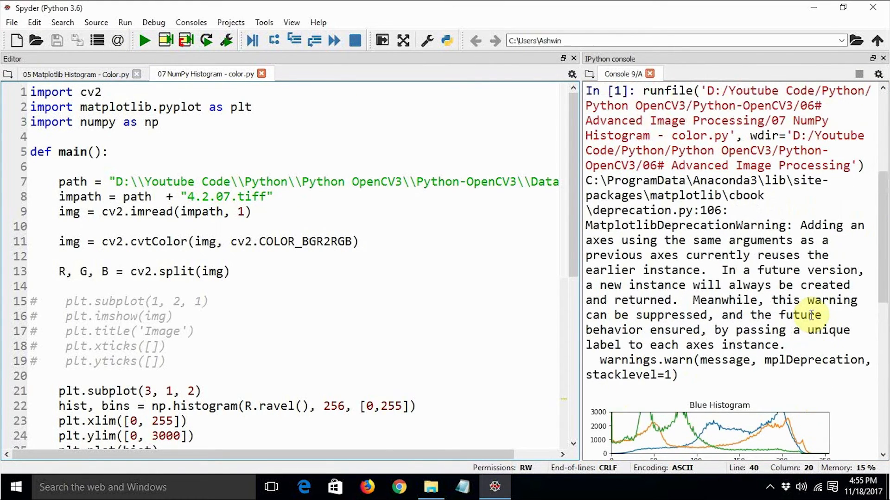
{"action": "scroll", "coordinate": [811, 315], "scroll_direction": "down", "scroll_amount": 2}
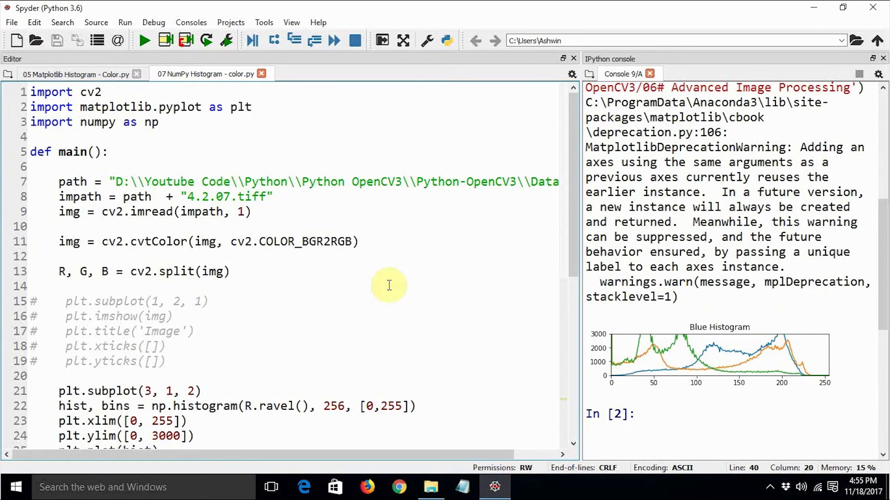
{"action": "scroll", "coordinate": [387, 284], "scroll_direction": "down", "scroll_amount": 4}
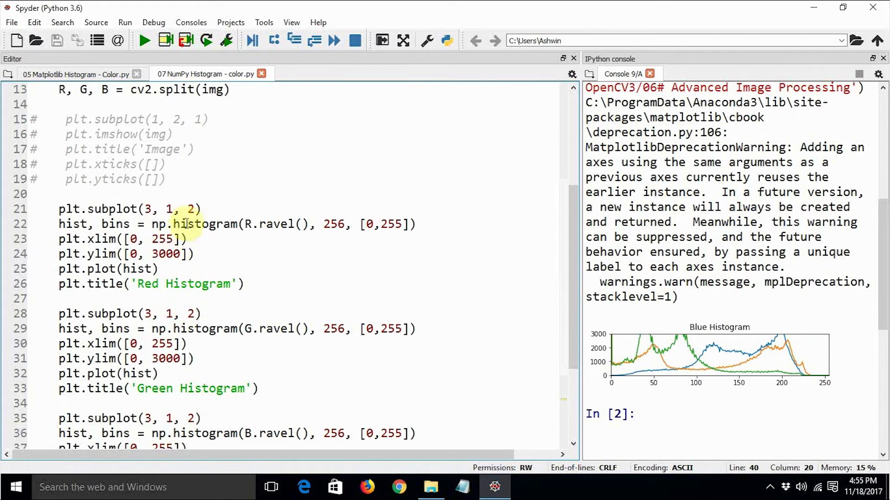
Set the three blocks' subplot positions to 1, 2 and 3 and run again.
{"action": "left_click", "coordinate": [193, 209]}
{"action": "key", "text": "BackSpace"}
{"action": "type", "text": "1"}
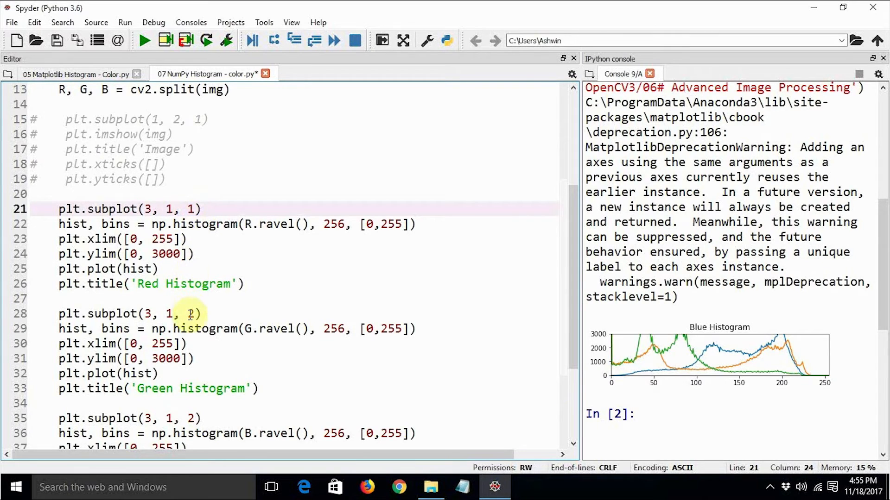
{"action": "left_click", "coordinate": [187, 314]}
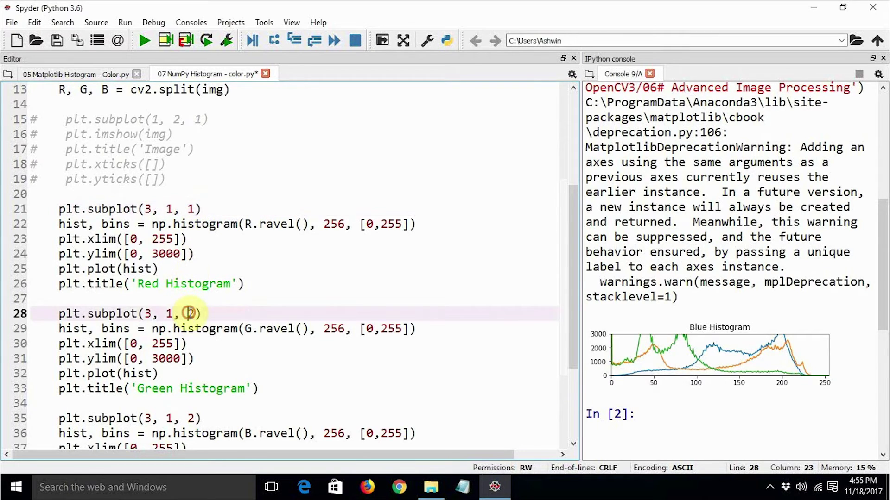
{"action": "left_click", "coordinate": [195, 418]}
{"action": "key", "text": "BackSpace"}
{"action": "type", "text": "3"}
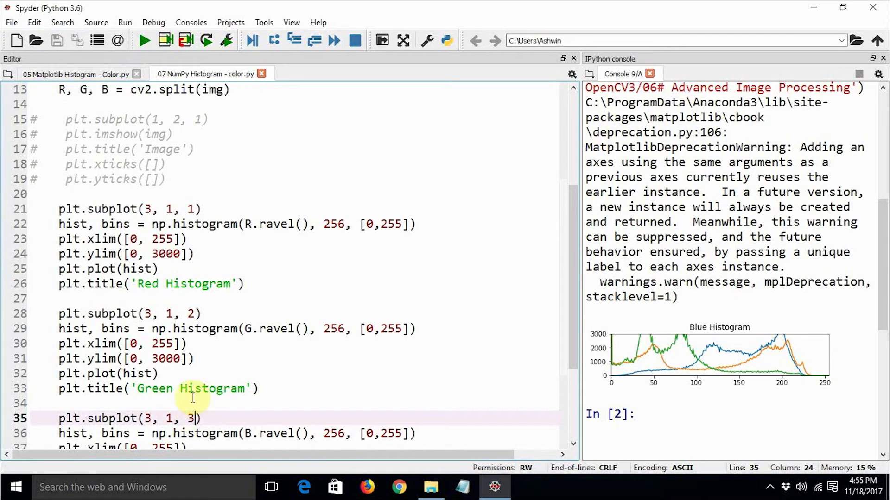
{"action": "left_click", "coordinate": [144, 41]}
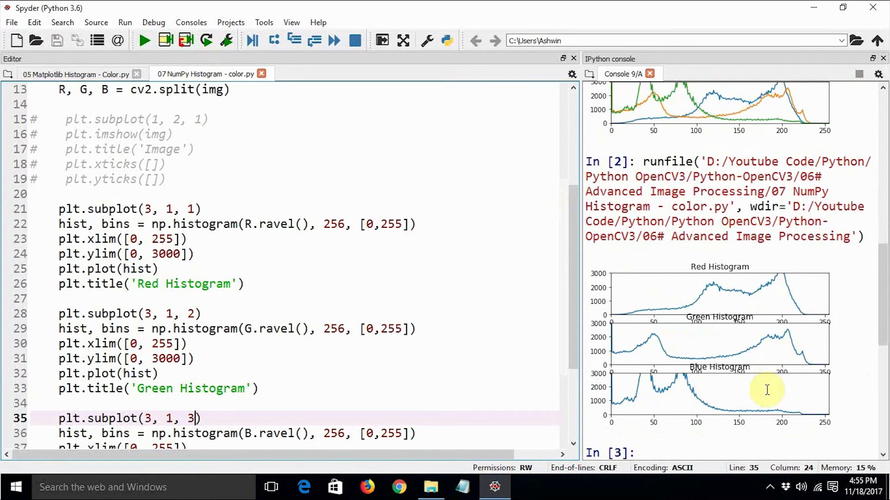
{"action": "scroll", "coordinate": [476, 364], "scroll_direction": "down", "scroll_amount": 1}
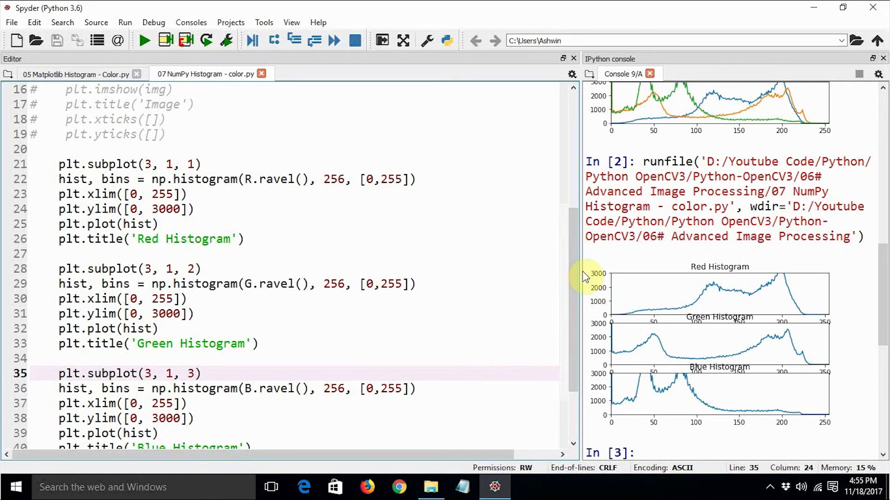
Delete the plt.ylim([0, 3000]) lines from the red, green and blue blocks and save.
{"action": "left_click_drag", "start_coordinate": [581, 270], "coordinate": [512, 270]}
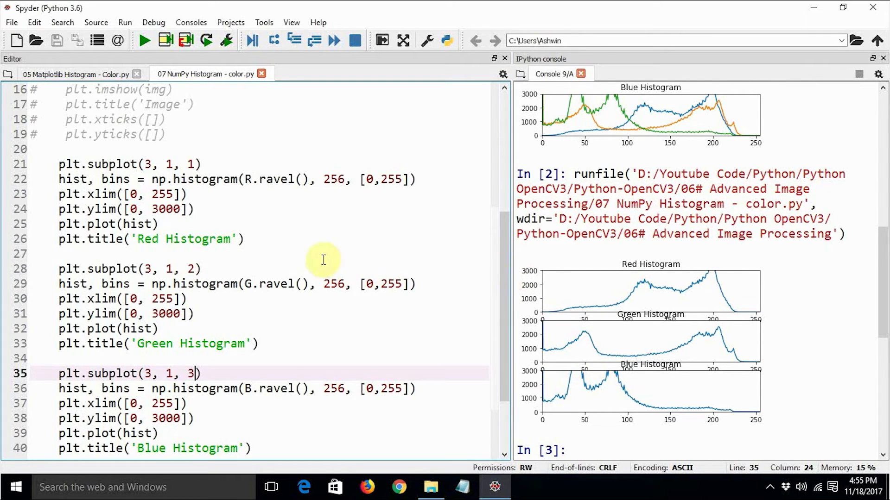
{"action": "left_click_drag", "start_coordinate": [215, 207], "coordinate": [16, 209]}
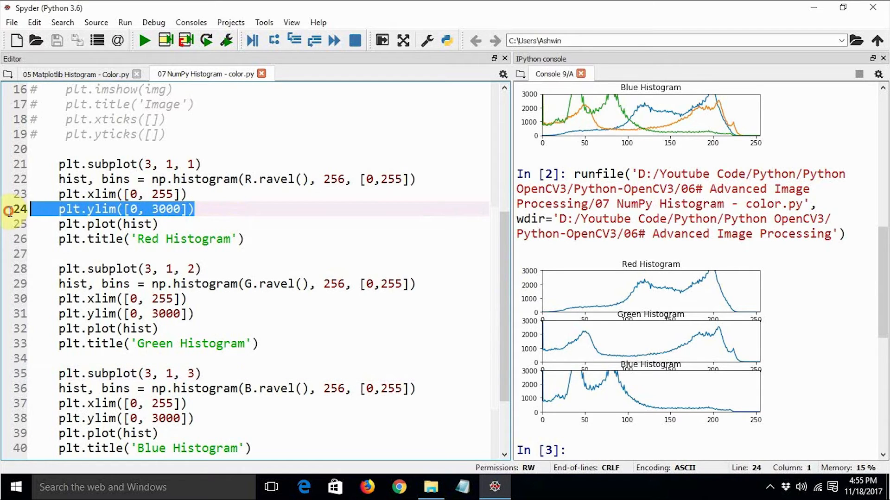
{"action": "key", "text": "Delete"}
{"action": "key", "text": "BackSpace"}
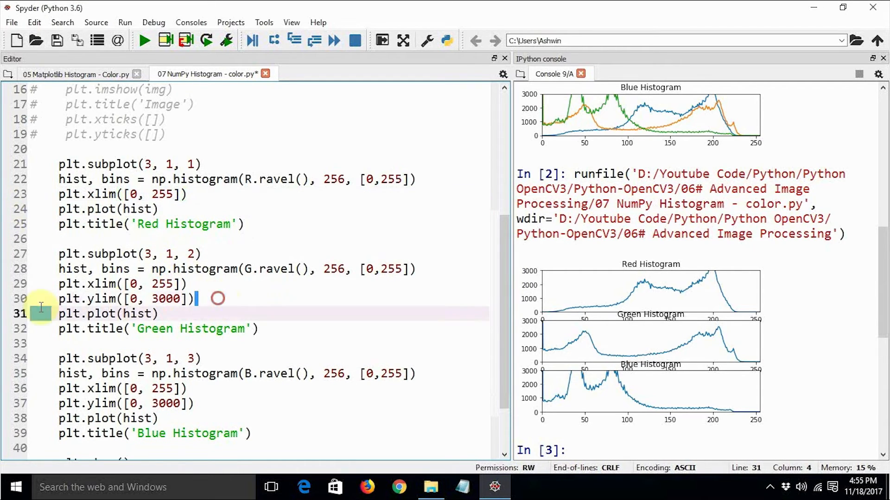
{"action": "left_click_drag", "start_coordinate": [215, 299], "coordinate": [17, 301]}
{"action": "key", "text": "Delete"}
{"action": "key", "text": "BackSpace"}
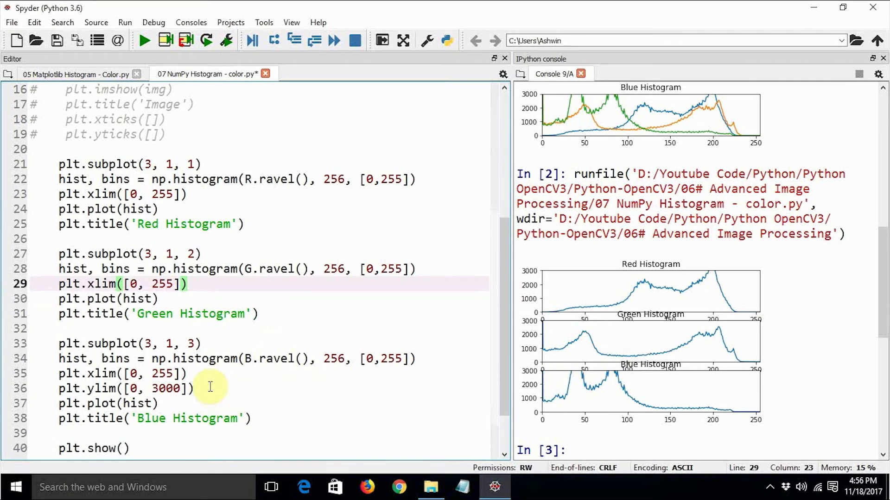
{"action": "left_click_drag", "start_coordinate": [209, 388], "coordinate": [10, 389]}
{"action": "key", "text": "Delete"}
{"action": "key", "text": "BackSpace"}
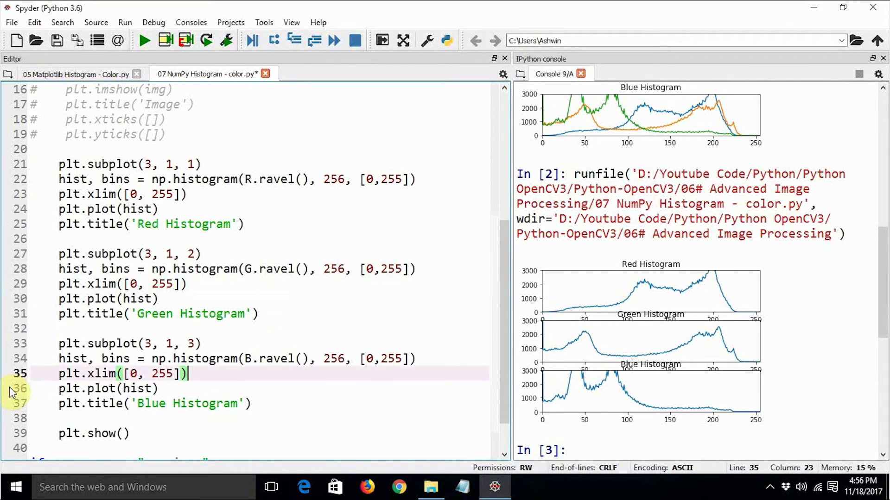
{"action": "key", "text": "ctrl+s"}
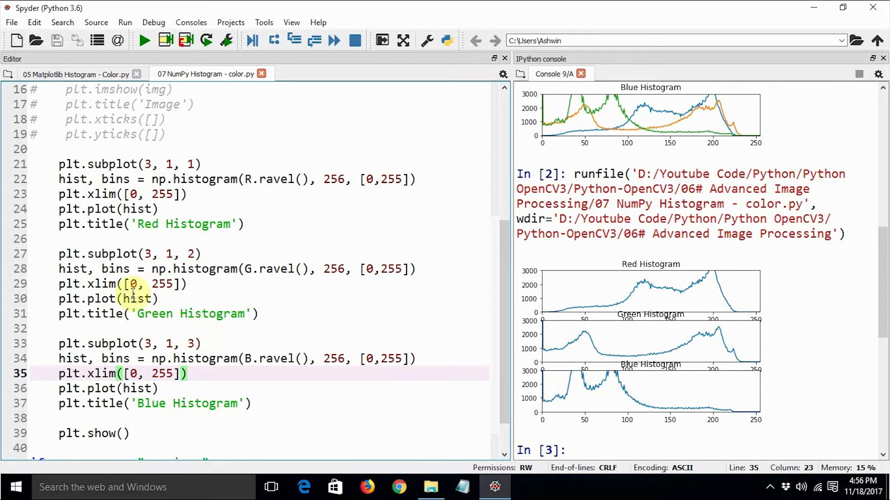
{"action": "left_click", "coordinate": [153, 209]}
{"action": "type", "text": ", "}
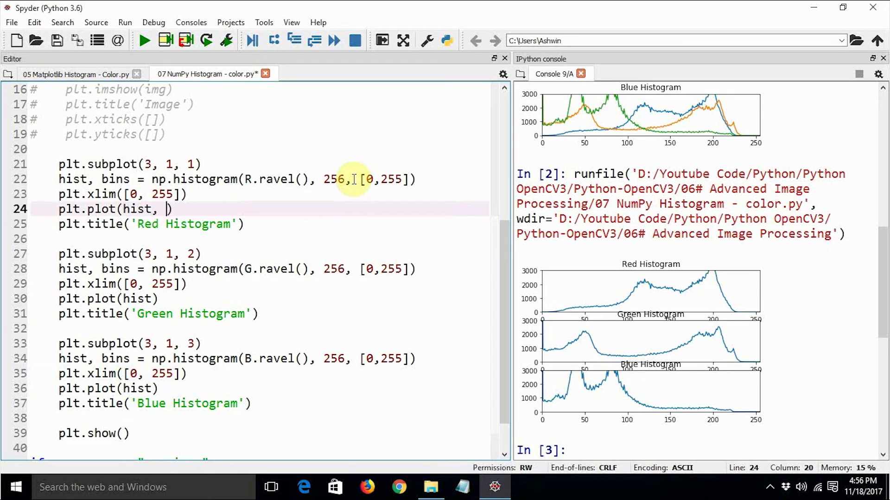
{"action": "type", "text": "color"}
{"action": "type", "text": "='r"}
{"action": "type", "text": "''"}
{"action": "type", "text": "r"}
Copy the color='r' argument into the green and blue plot calls as 'g' and 'b', then save.
{"action": "left_click_drag", "start_coordinate": [152, 209], "coordinate": [231, 209]}
{"action": "key", "text": "ctrl+c"}
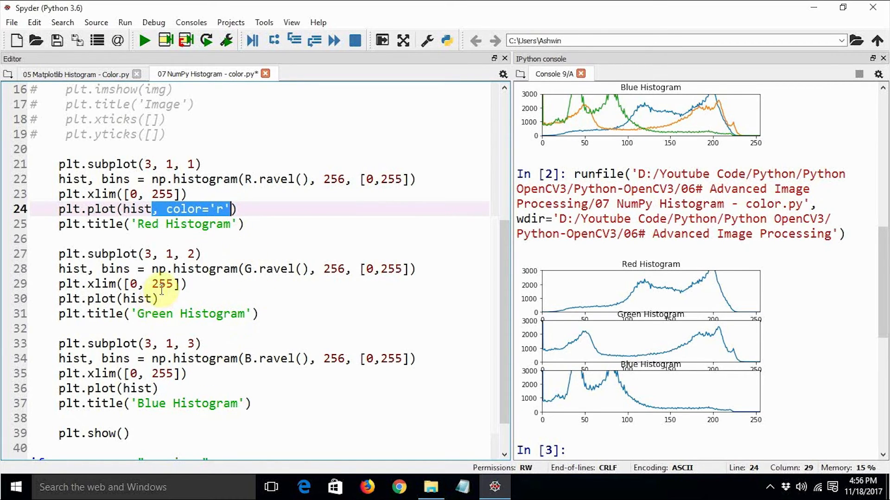
{"action": "left_click", "coordinate": [158, 299]}
{"action": "key", "text": "ctrl+v"}
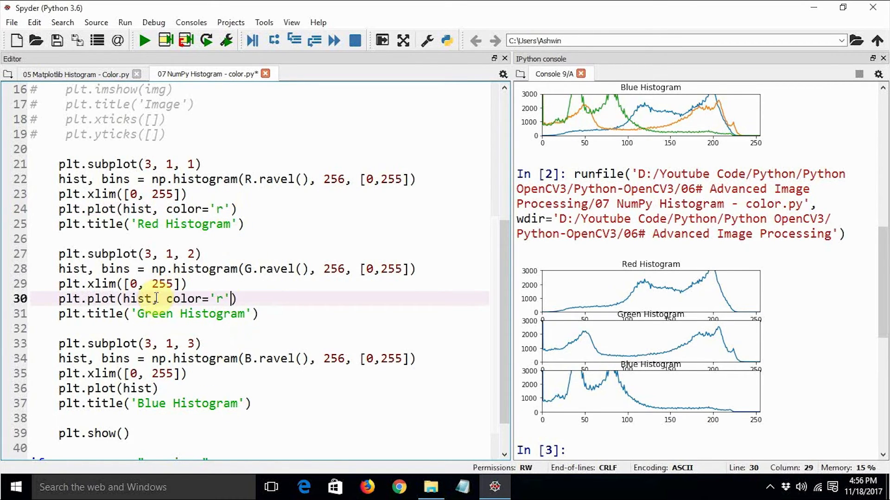
{"action": "double_click", "coordinate": [219, 299]}
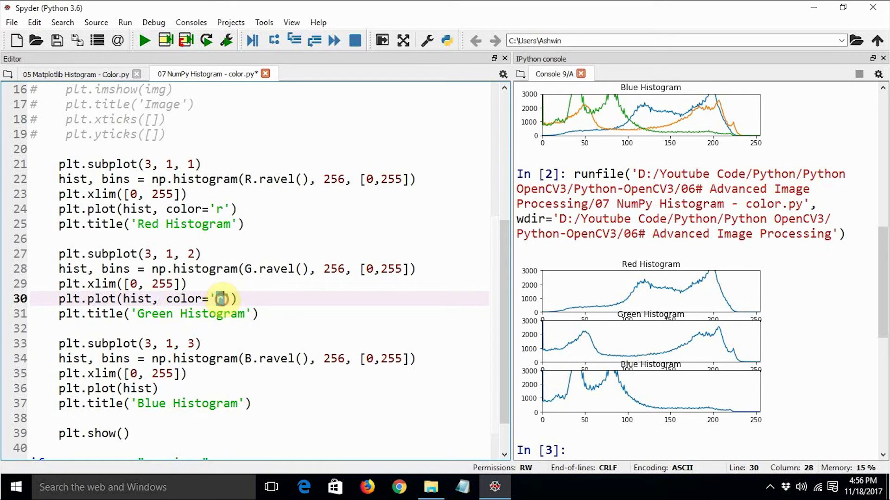
{"action": "type", "text": "g"}
{"action": "left_click", "coordinate": [157, 388]}
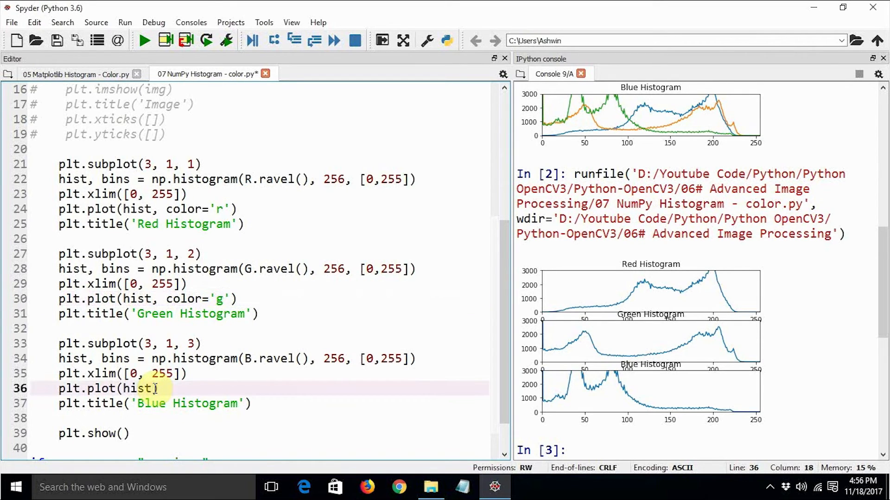
{"action": "key", "text": "ctrl+v"}
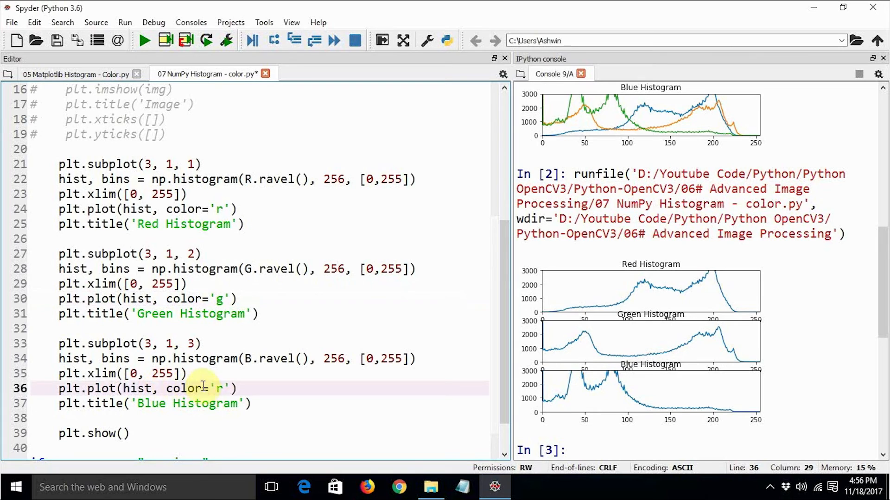
{"action": "double_click", "coordinate": [220, 389]}
{"action": "type", "text": "b"}
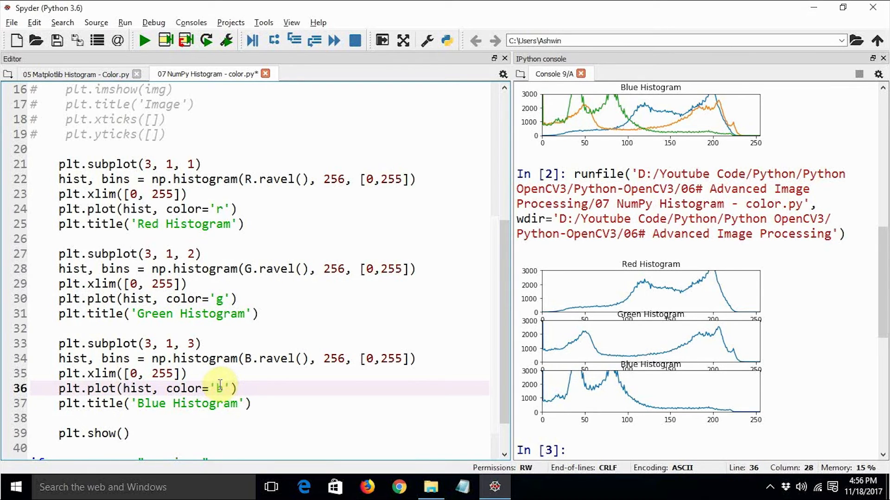
{"action": "key", "text": "ctrl+s"}
Restart the kernel, run the script to draw the colored histograms, and close the 05 Matplotlib Histogram tab.
{"action": "right_click", "coordinate": [725, 382]}
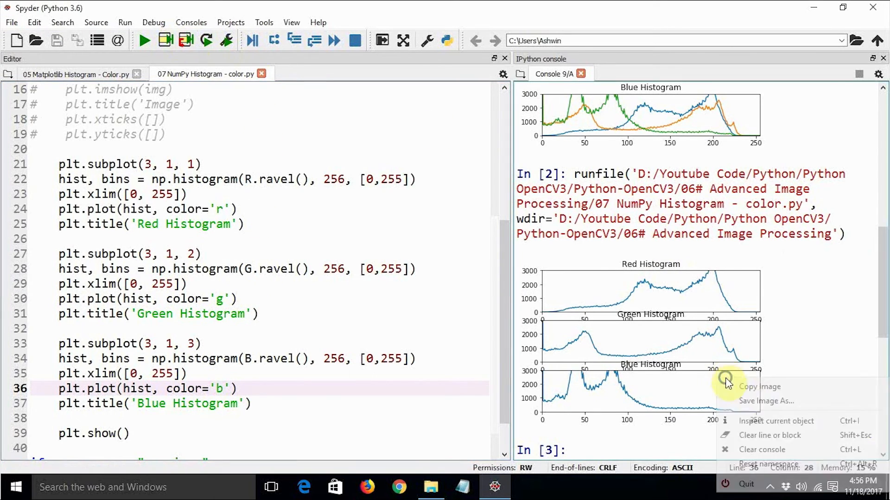
{"action": "left_click", "coordinate": [782, 483]}
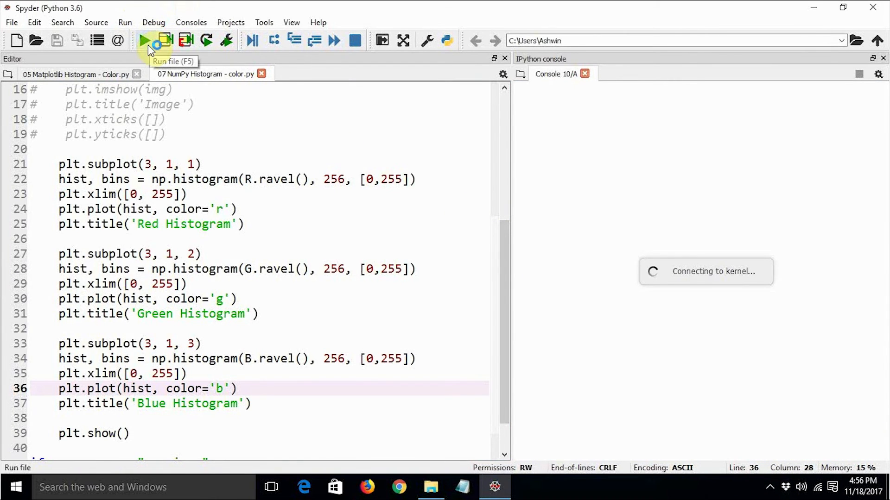
{"action": "left_click", "coordinate": [144, 41]}
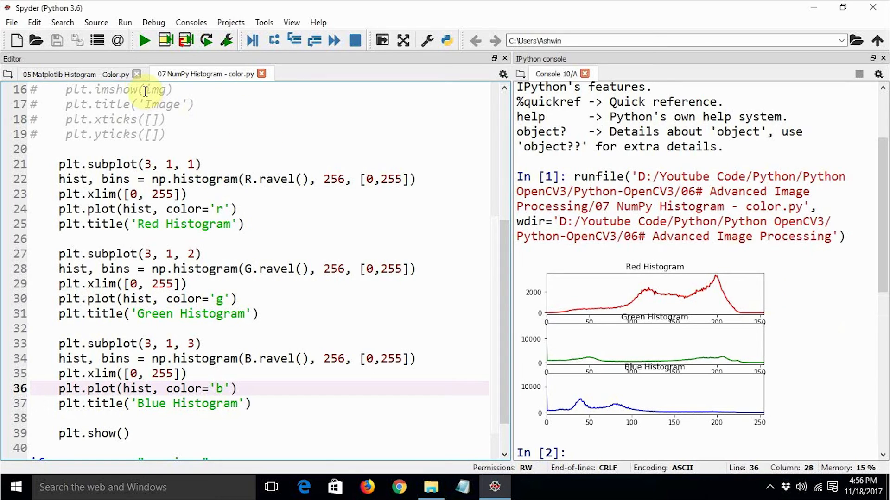
{"action": "left_click", "coordinate": [136, 74]}
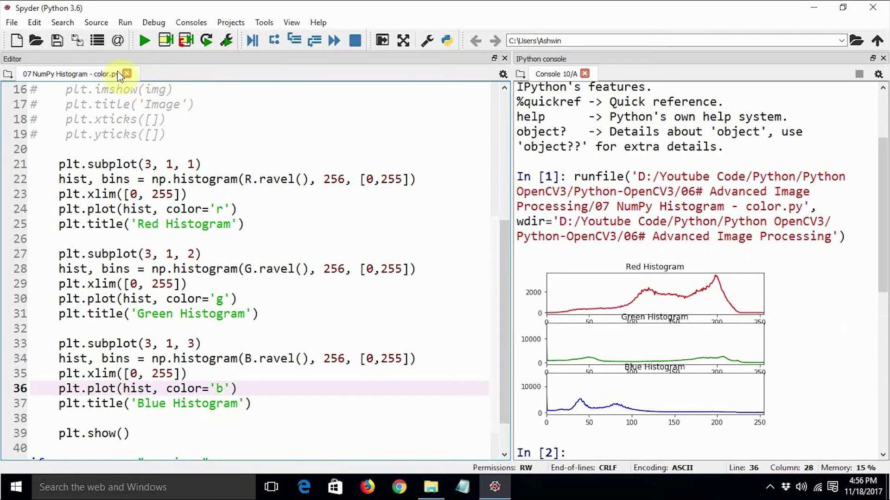
{"action": "left_click", "coordinate": [37, 40]}
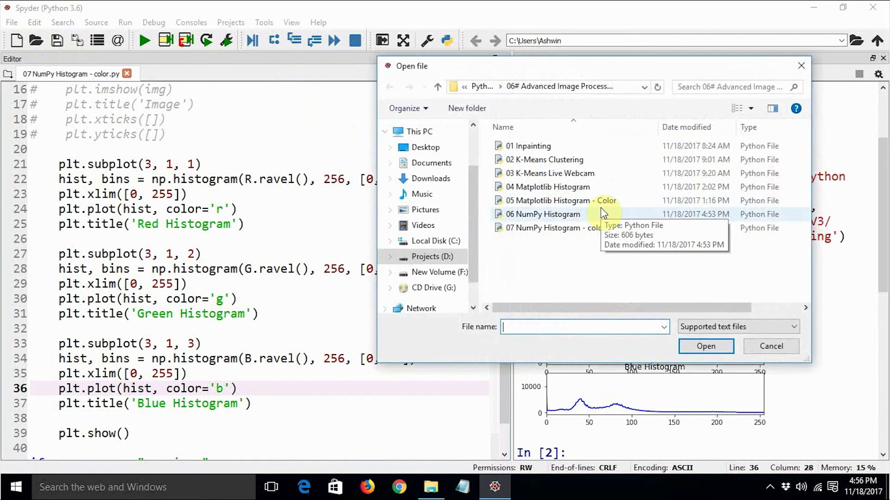
Reopen 05 Matplotlib Histogram - Color and run it to show the channel bar-chart histograms.
{"action": "double_click", "coordinate": [596, 201]}
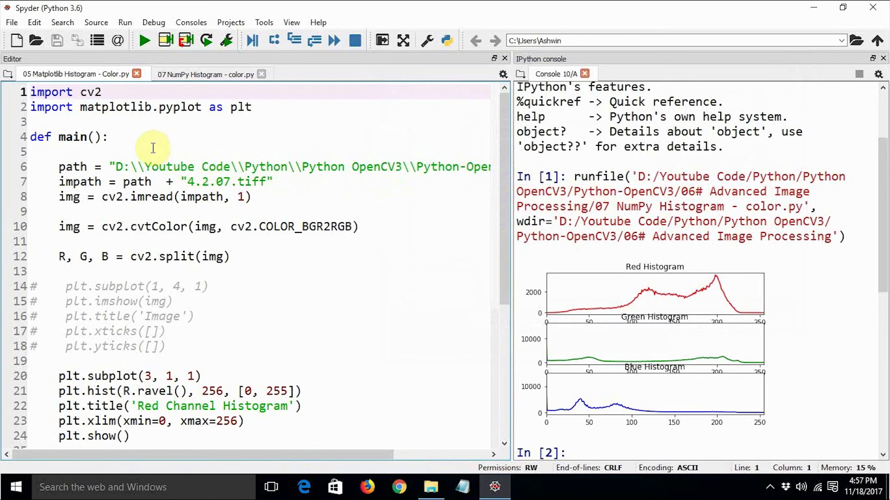
{"action": "left_click", "coordinate": [145, 39]}
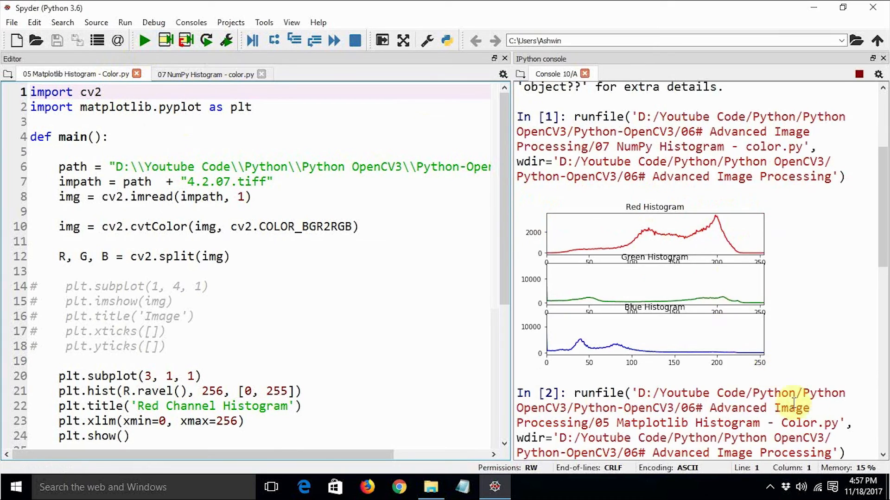
{"action": "scroll", "coordinate": [804, 417], "scroll_direction": "up", "scroll_amount": 5}
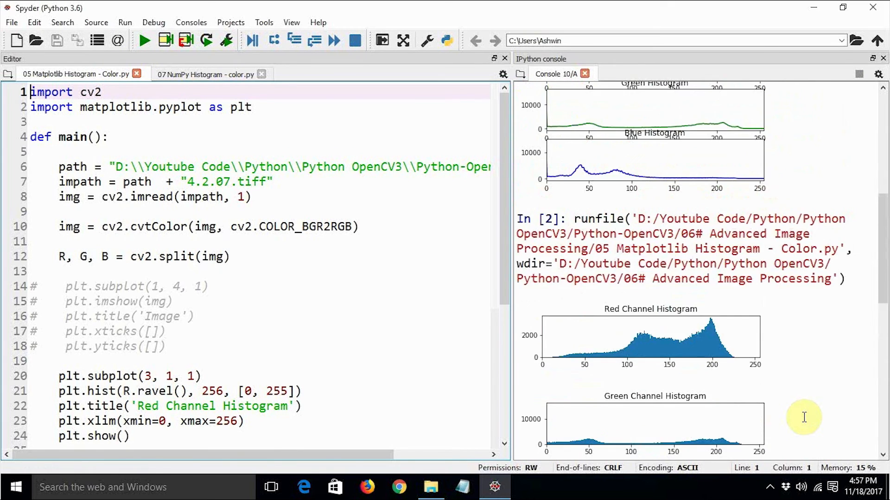
{"action": "scroll", "coordinate": [804, 417], "scroll_direction": "up", "scroll_amount": 5}
{"action": "scroll", "coordinate": [804, 418], "scroll_direction": "down", "scroll_amount": 5}
{"action": "scroll", "coordinate": [804, 417], "scroll_direction": "down", "scroll_amount": 2}
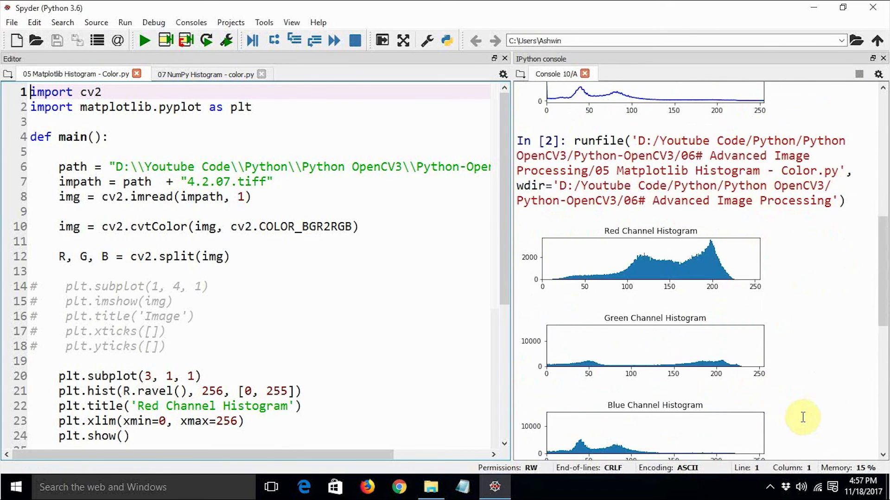
{"action": "scroll", "coordinate": [673, 167], "scroll_direction": "up", "scroll_amount": 2}
{"action": "scroll", "coordinate": [793, 327], "scroll_direction": "down", "scroll_amount": 3}
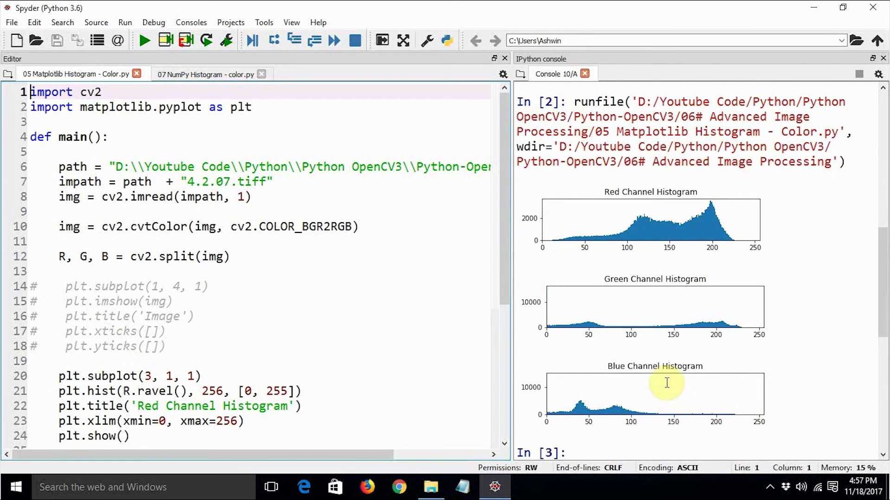
{"action": "scroll", "coordinate": [664, 383], "scroll_direction": "up", "scroll_amount": 6}
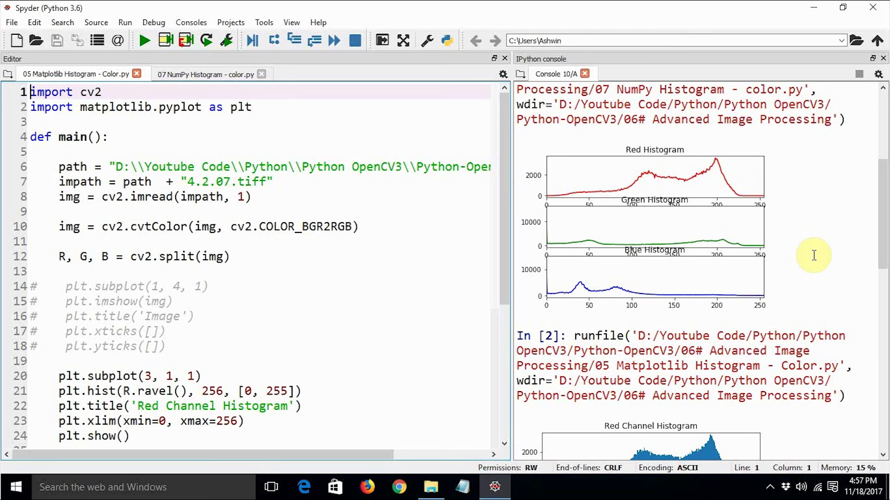
Switch the editor back to the 07 NumPy Histogram - color.py script.
{"action": "left_click", "coordinate": [201, 75]}
{"action": "scroll", "coordinate": [299, 310], "scroll_direction": "down", "scroll_amount": 1}
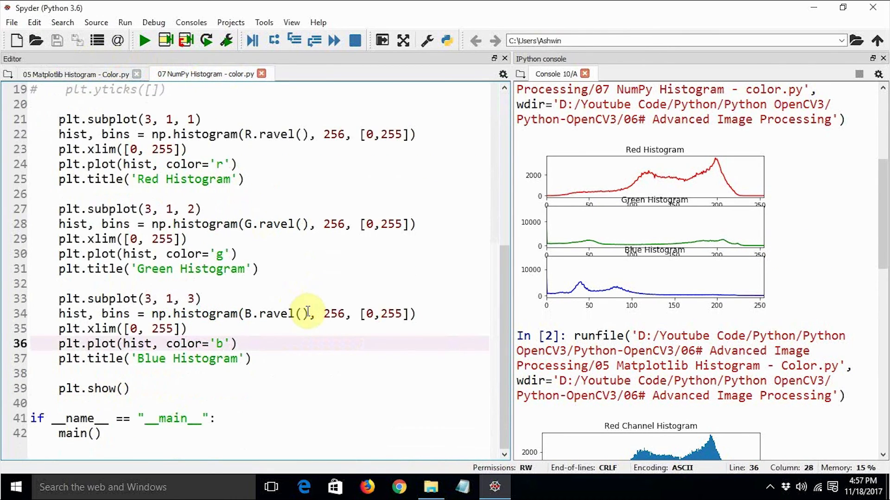